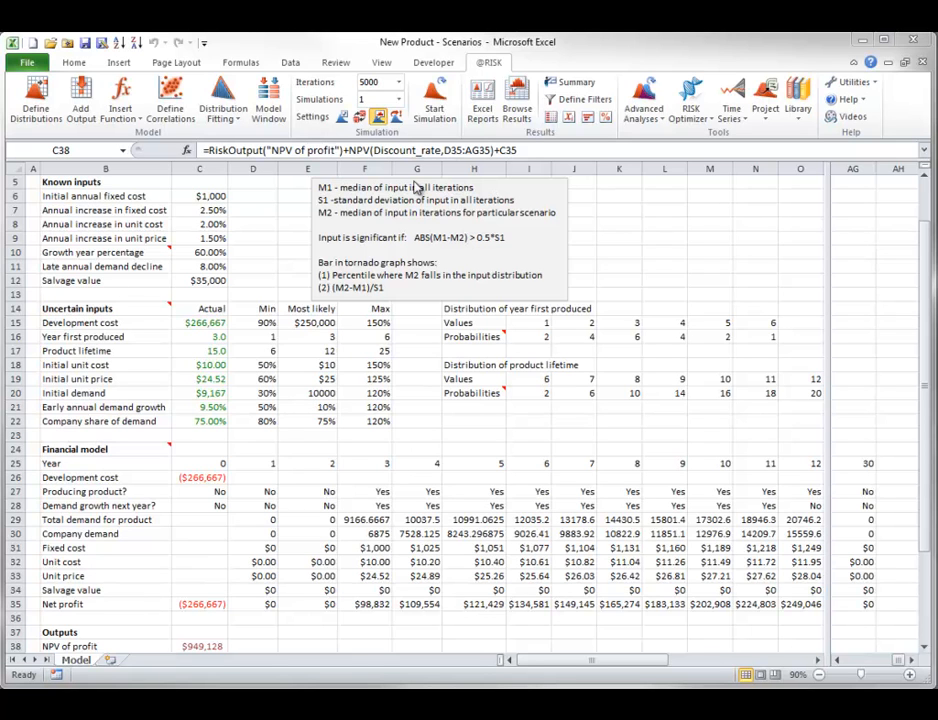
- Run the 5000-iteration simulation and move the NPV of profit output graph fully into view
{"action": "left_click", "coordinate": [437, 104]}
{"action": "left_click", "coordinate": [437, 104]}
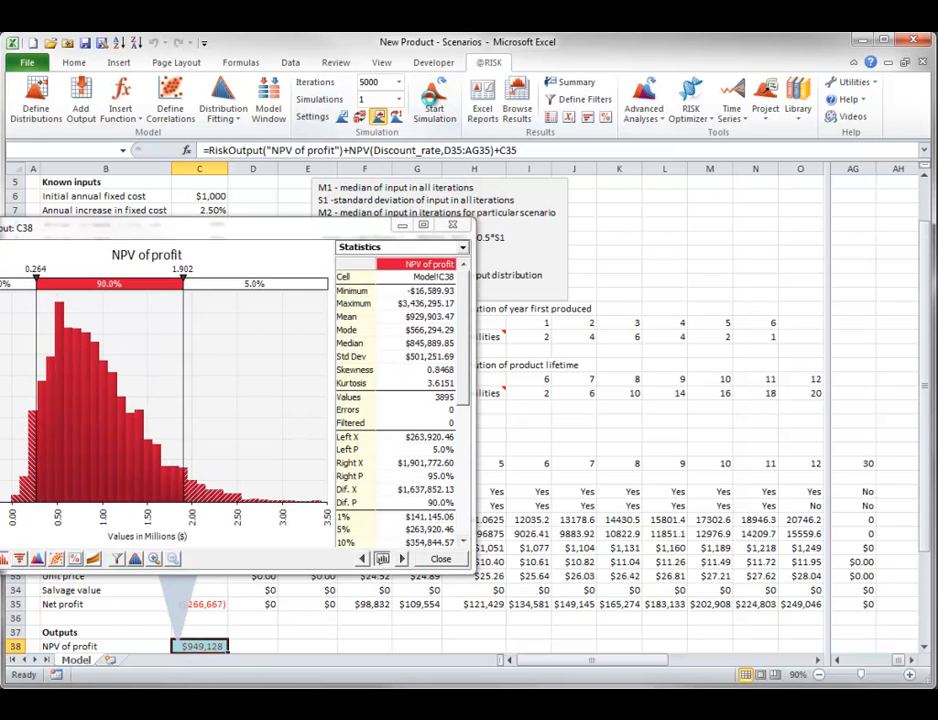
{"action": "left_click_drag", "start_coordinate": [254, 229], "coordinate": [451, 179]}
- Show the key inputs for the >75% scenario of NPV of profit and uncover the worksheet notes on input significance
{"action": "left_click", "coordinate": [270, 508]}
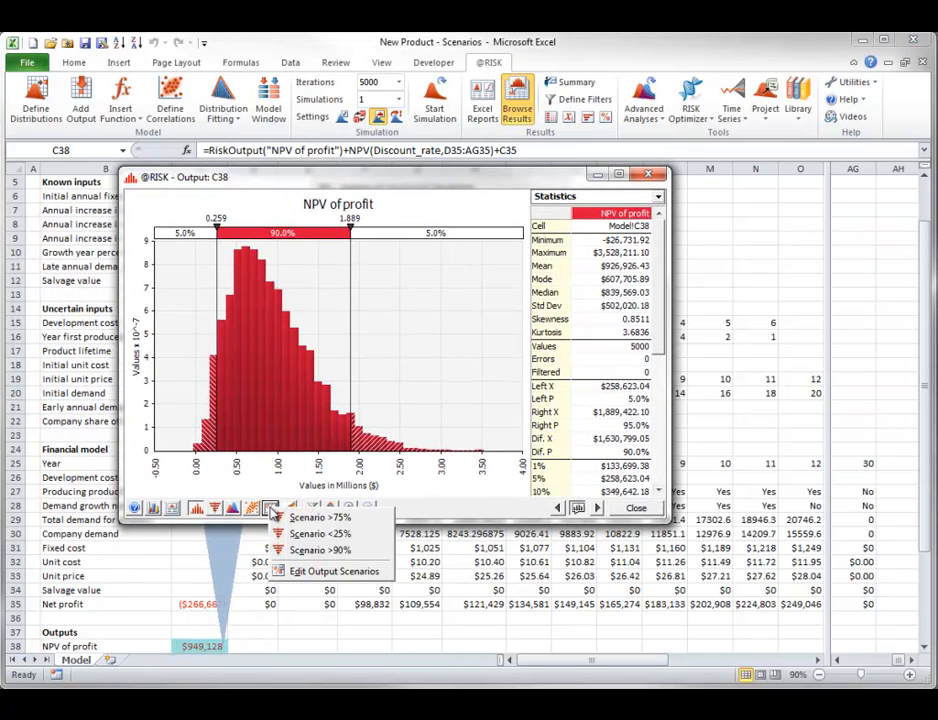
{"action": "left_click", "coordinate": [308, 518]}
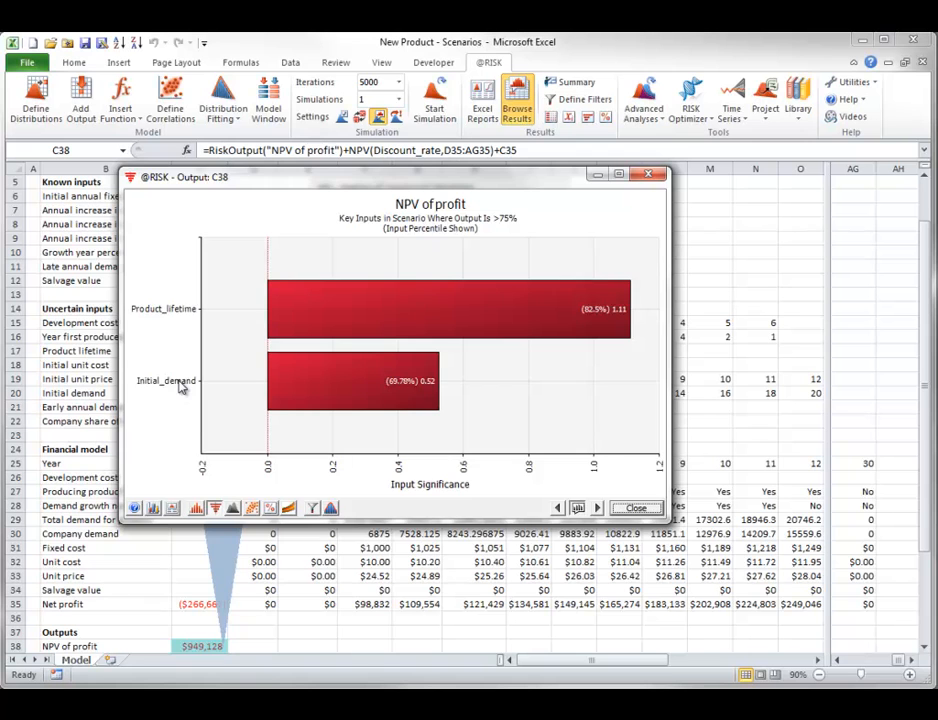
{"action": "left_click_drag", "start_coordinate": [379, 195], "coordinate": [408, 338]}
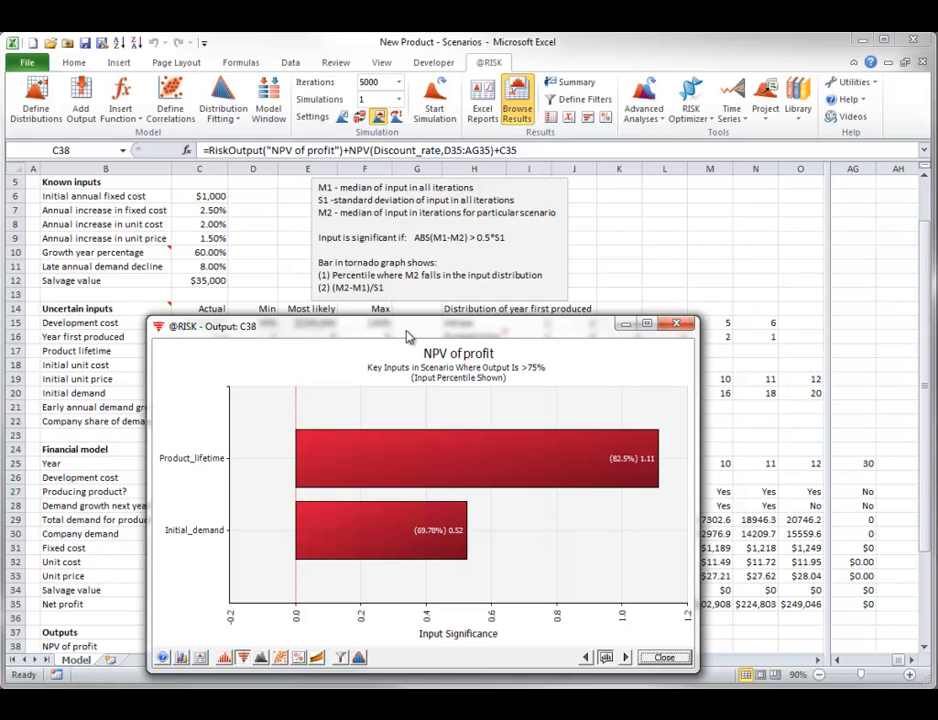
- Review the scatter plot of NPV of profit against Product_lifetime for the >75% scenario and close it
{"action": "left_click", "coordinate": [392, 211]}
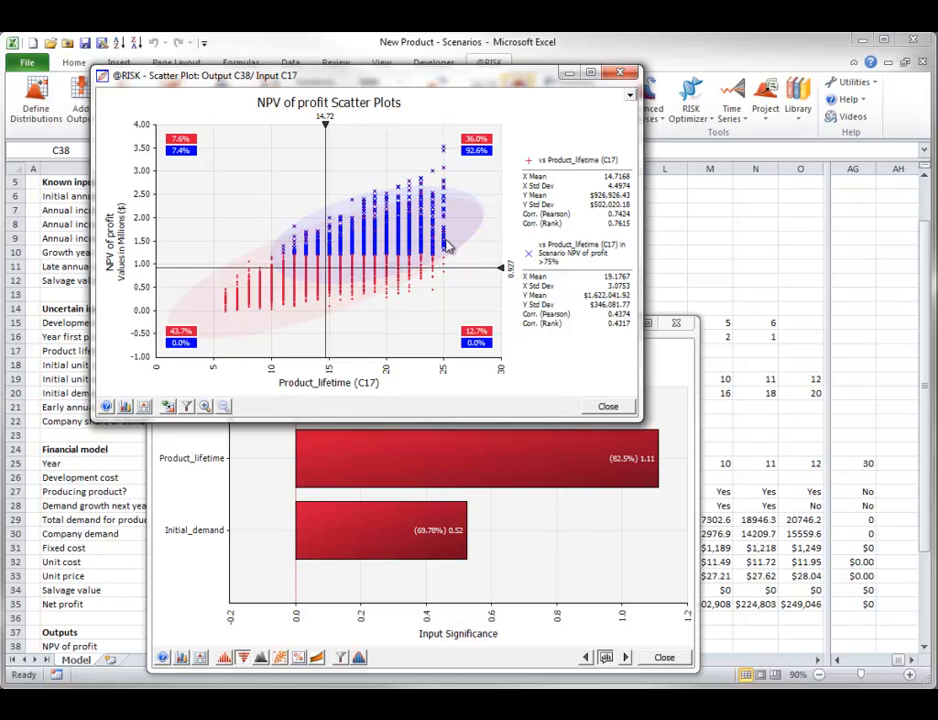
{"action": "left_click", "coordinate": [605, 407]}
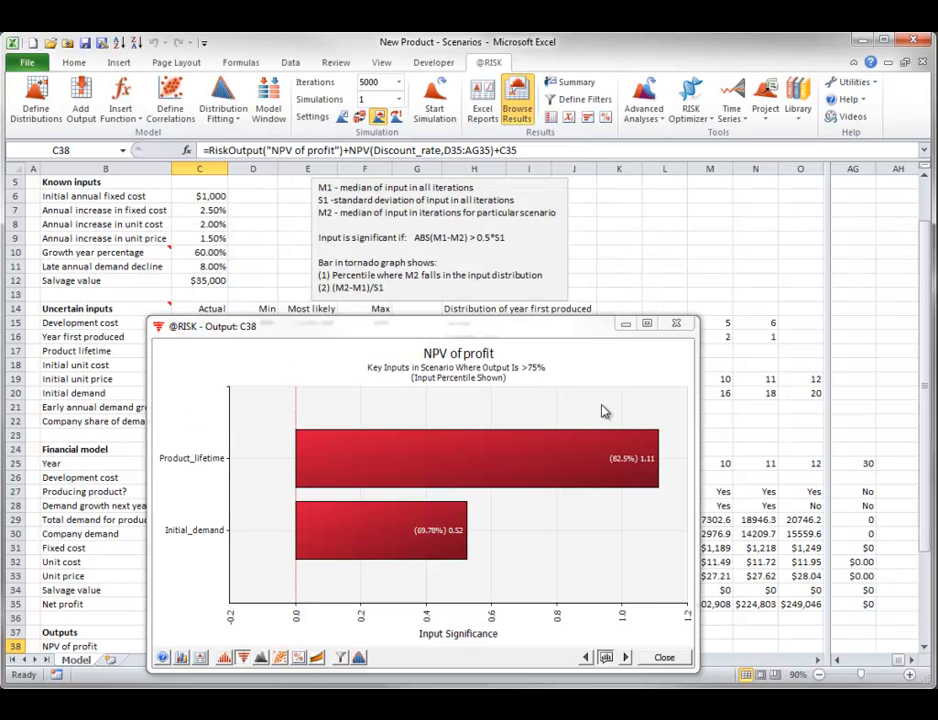
- Edit the output scenarios for NPV of profit to display the causing inputs using Actual Values
{"action": "left_click_drag", "start_coordinate": [424, 324], "coordinate": [438, 121]}
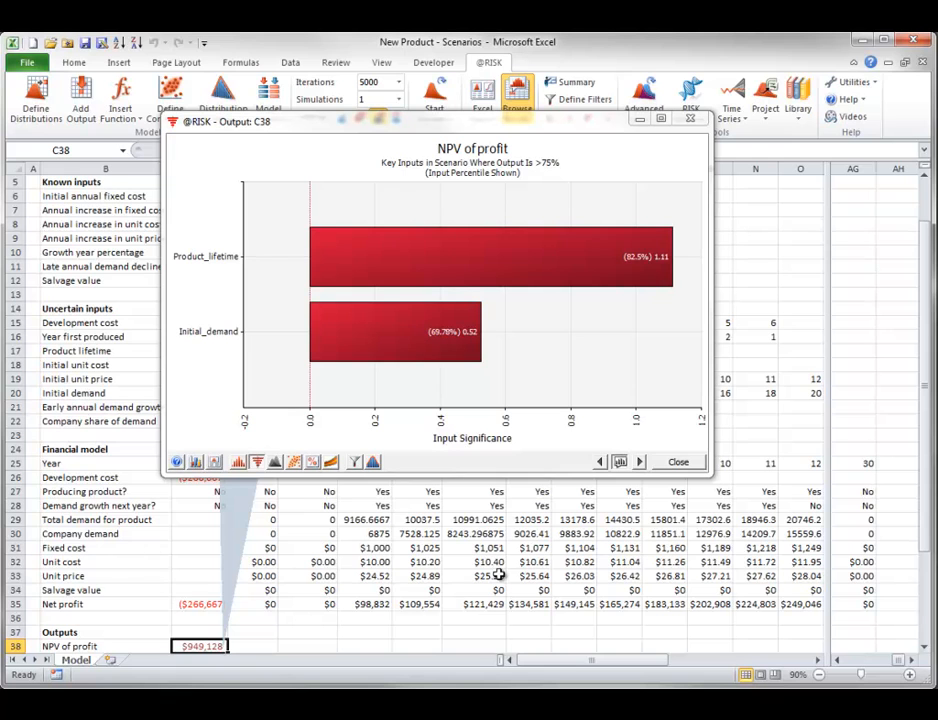
{"action": "left_click", "coordinate": [313, 463]}
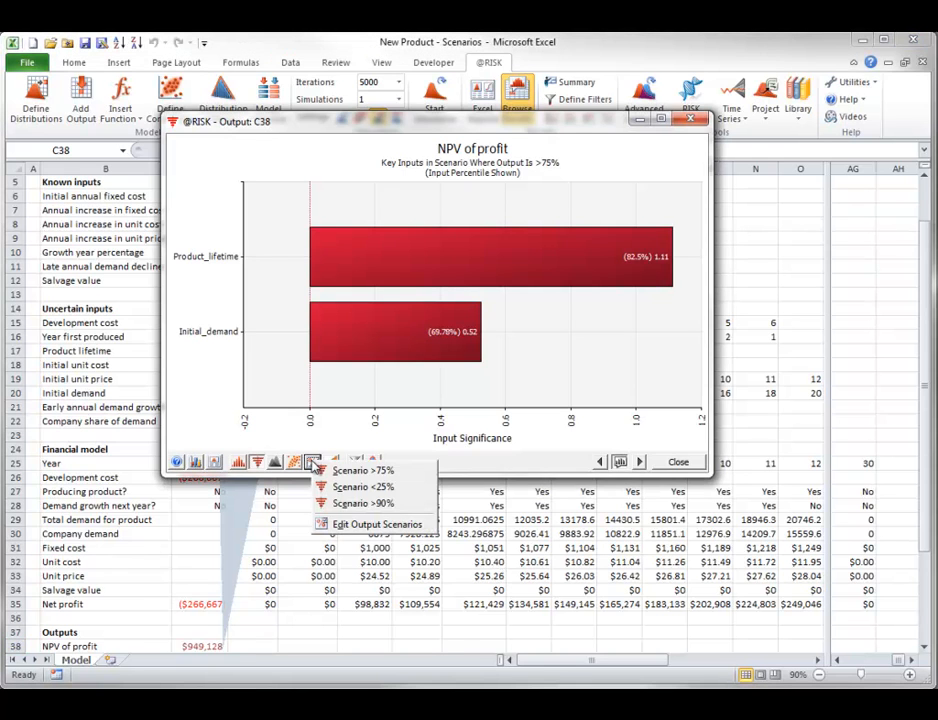
{"action": "left_click", "coordinate": [344, 526]}
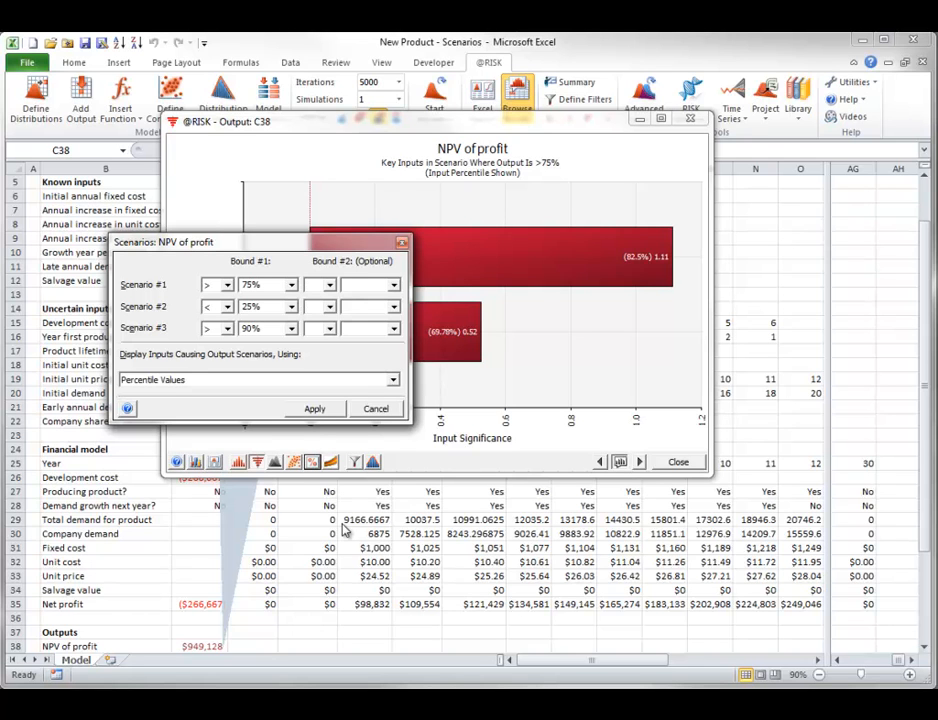
{"action": "left_click", "coordinate": [392, 380]}
{"action": "left_click", "coordinate": [190, 394]}
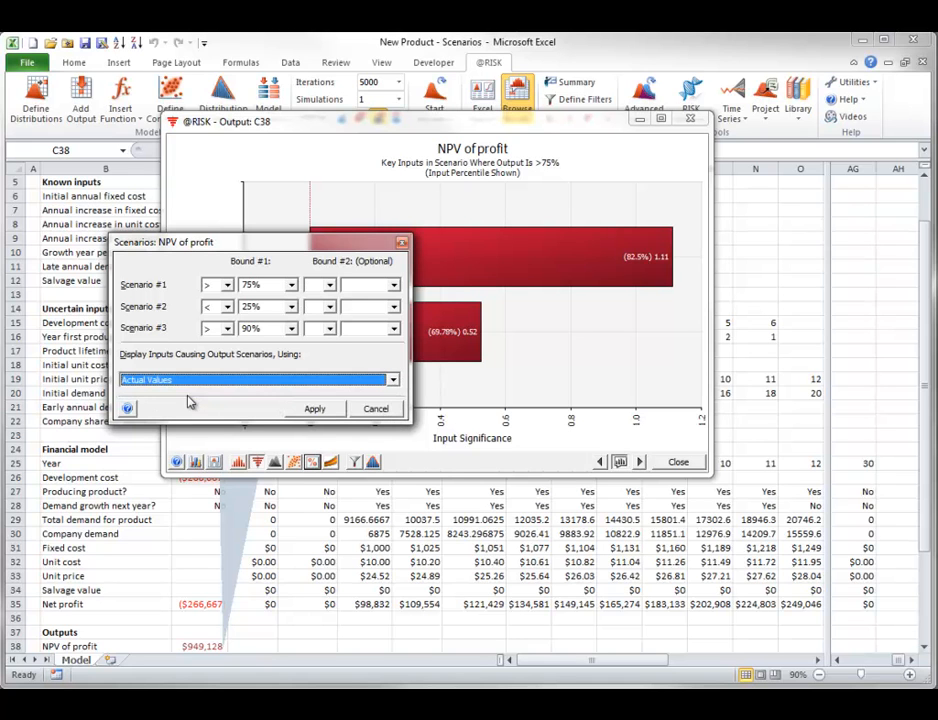
- Define Scenario #1 as NPV of profit < 250000, apply it, and close the resulting graph
{"action": "left_click", "coordinate": [228, 286]}
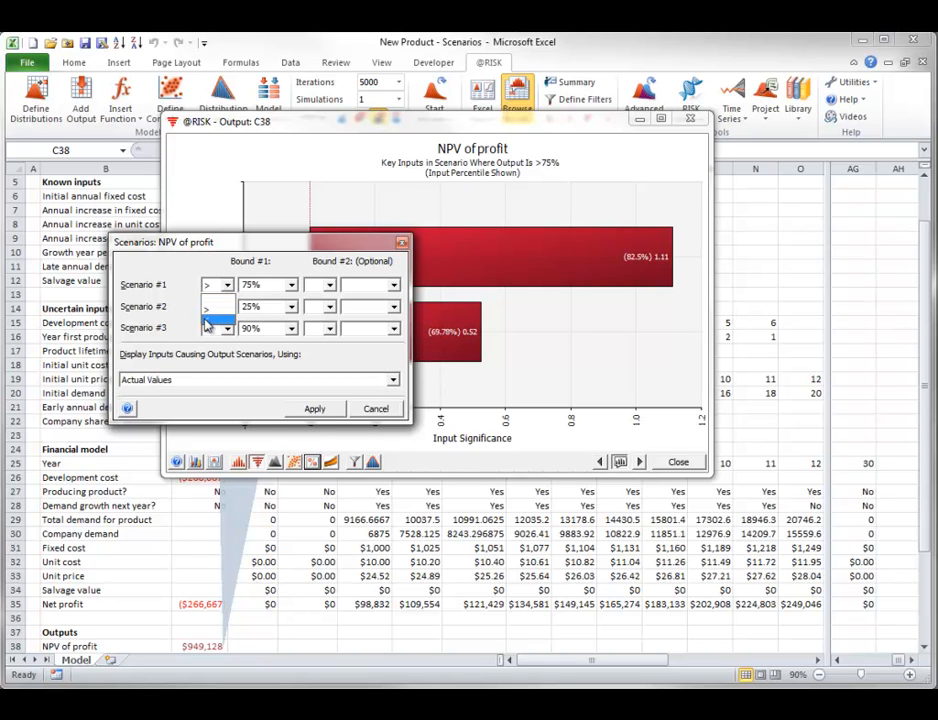
{"action": "left_click", "coordinate": [214, 314]}
{"action": "left_click", "coordinate": [243, 287]}
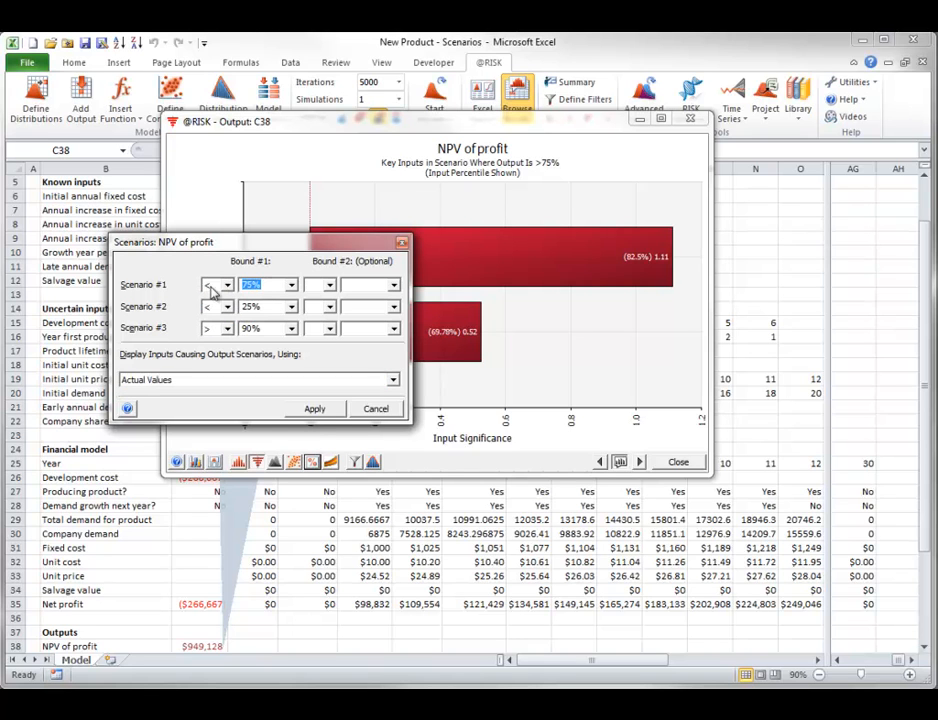
{"action": "type", "text": "250000"}
{"action": "left_click", "coordinate": [314, 409]}
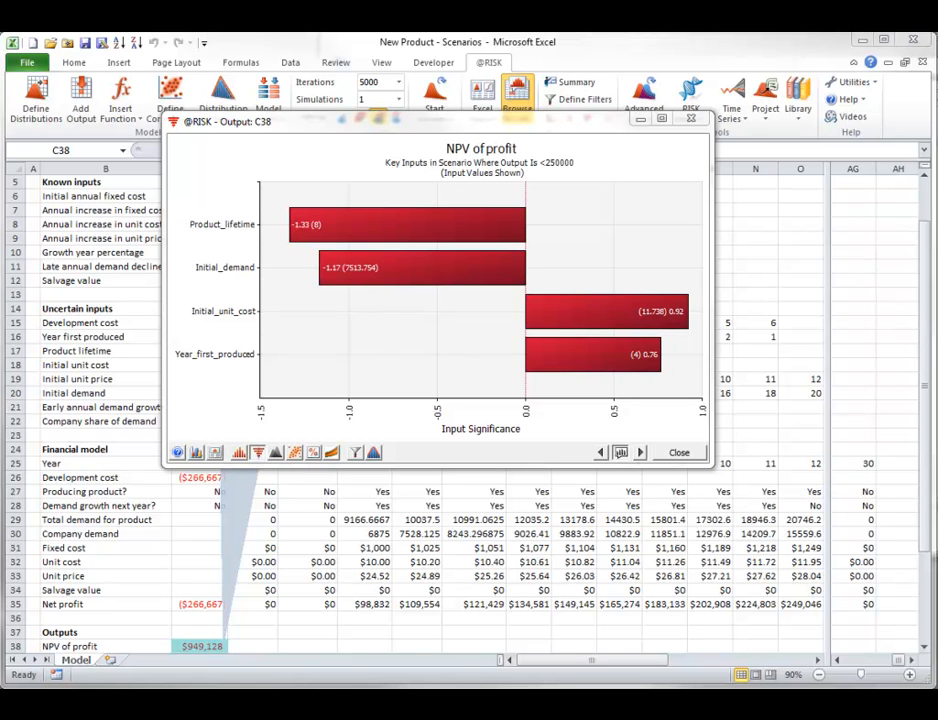
{"action": "left_click", "coordinate": [678, 456]}
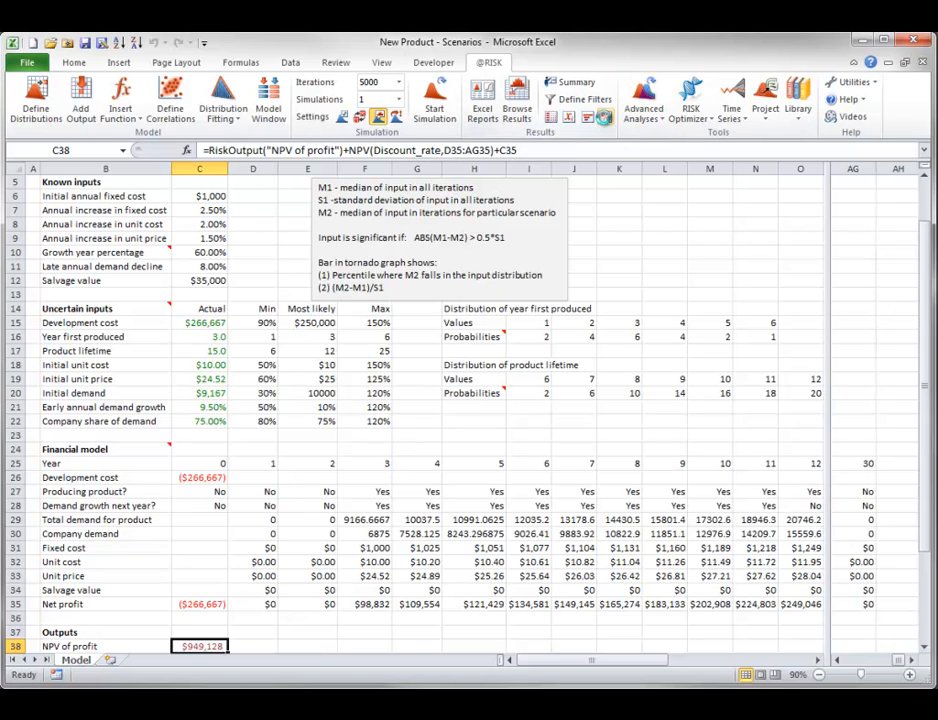
- Display scatter plots in the Output Scenarios summary and examine NPV of profit against Initial_demand for the >75% scenario
{"action": "left_click", "coordinate": [604, 118]}
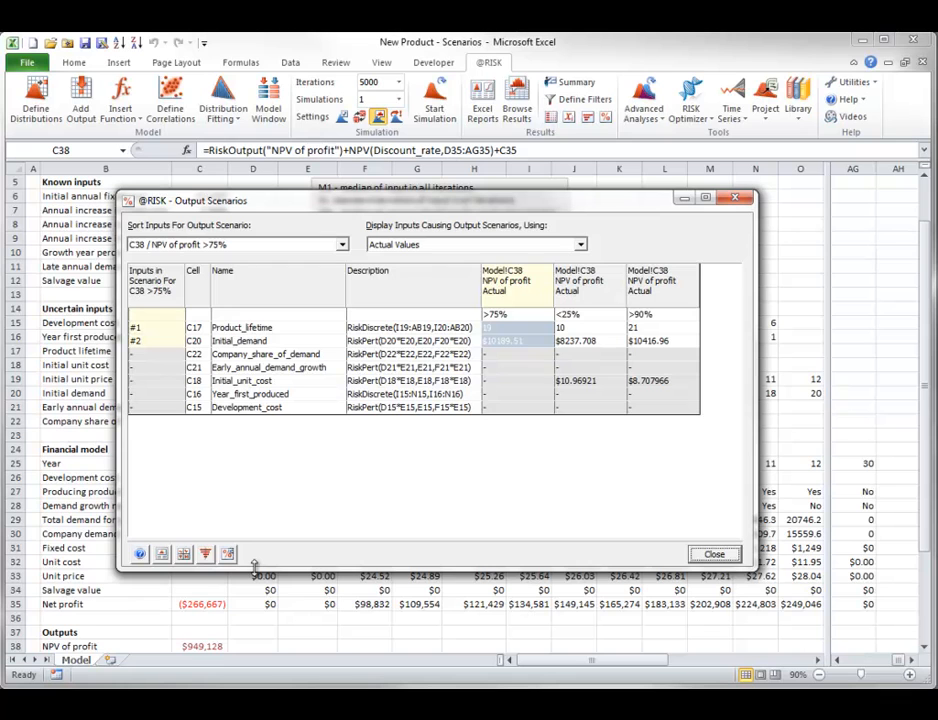
{"action": "left_click", "coordinate": [185, 554]}
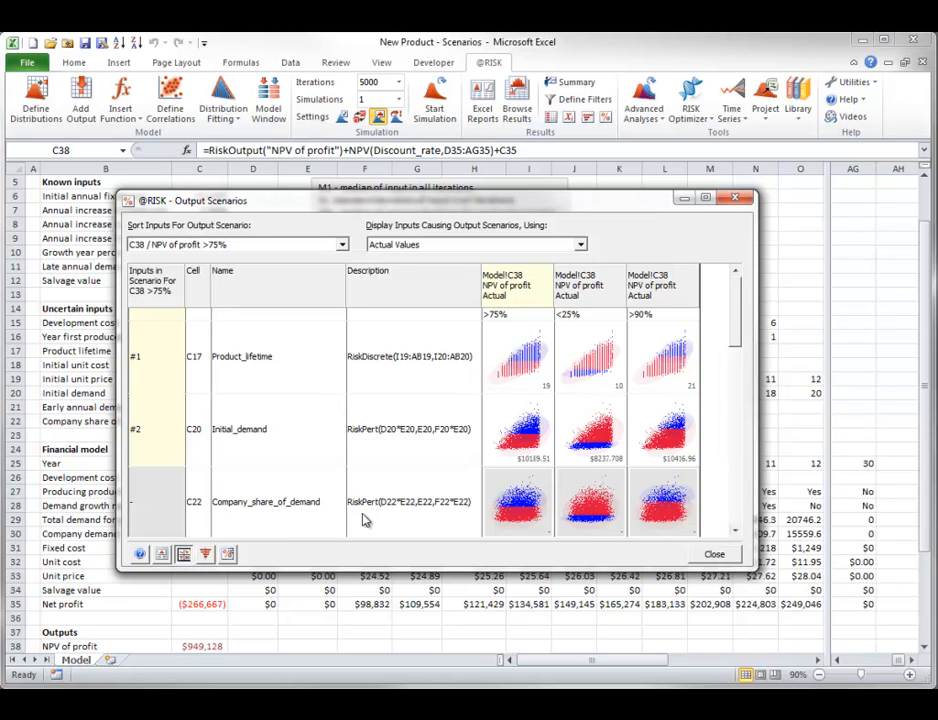
{"action": "left_click_drag", "start_coordinate": [530, 431], "coordinate": [207, 90]}
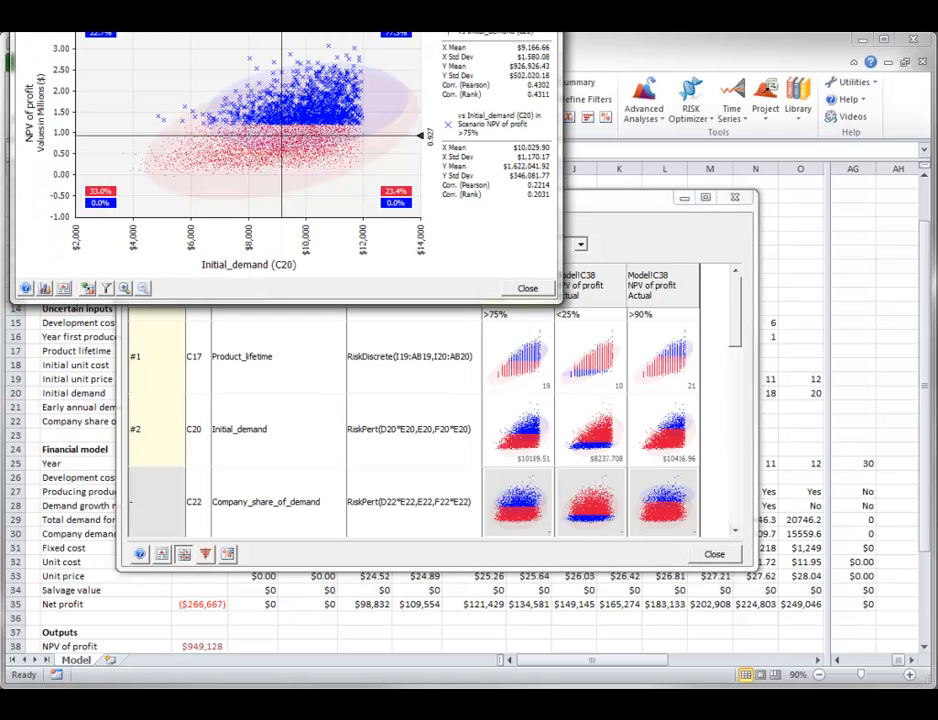
{"action": "left_click_drag", "start_coordinate": [197, 0], "coordinate": [334, 141]}
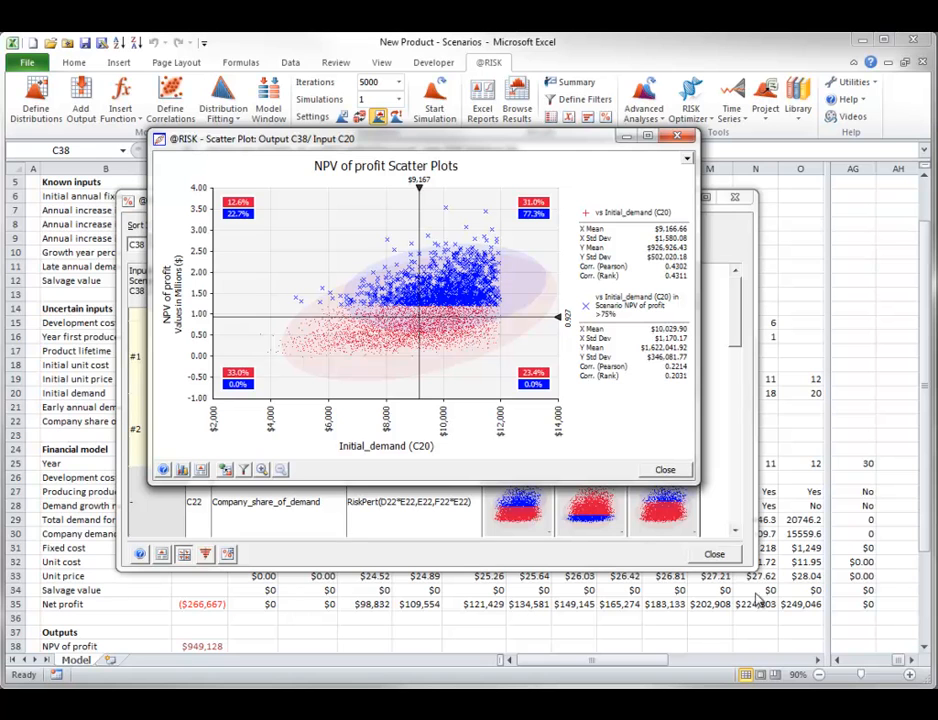
{"action": "left_click", "coordinate": [665, 469]}
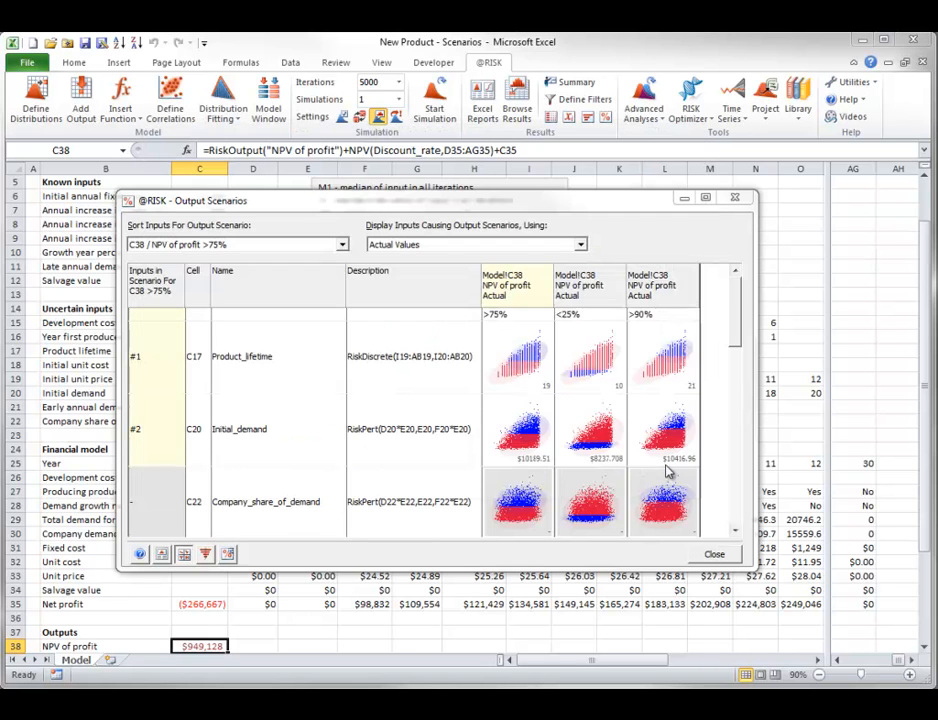
{"action": "left_click", "coordinate": [714, 556]}
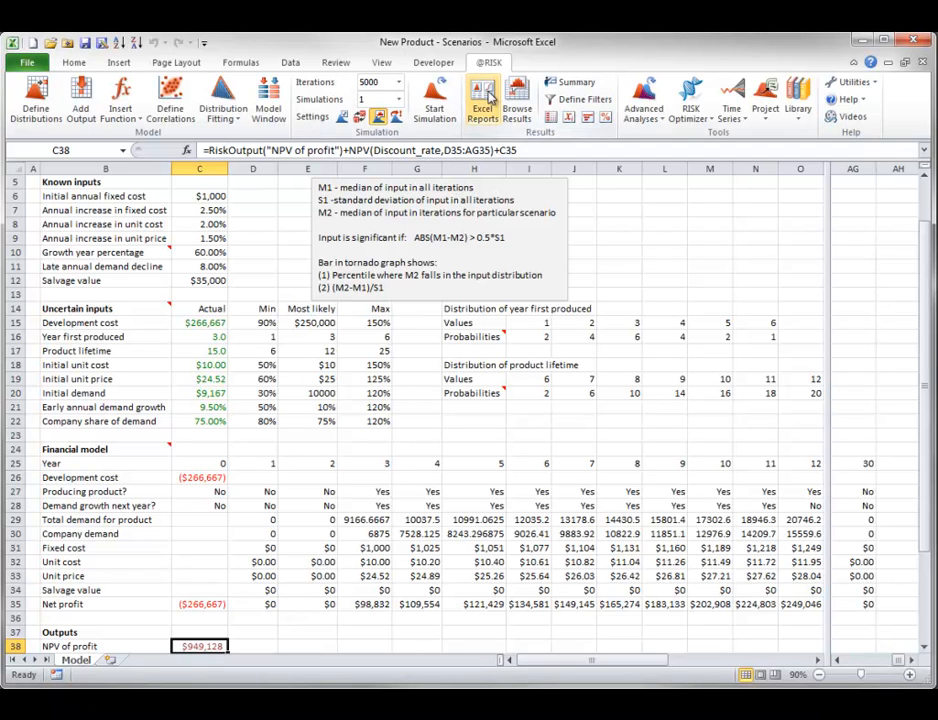
- Generate an Excel report of the simulation results containing only Scenarios
{"action": "left_click", "coordinate": [489, 96]}
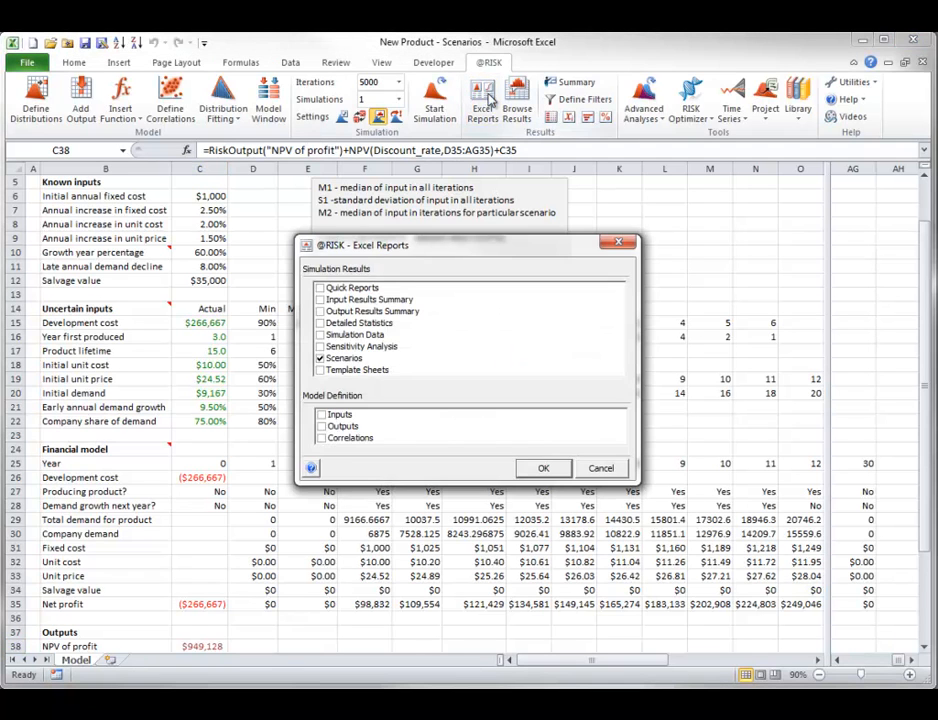
{"action": "left_click", "coordinate": [541, 469]}
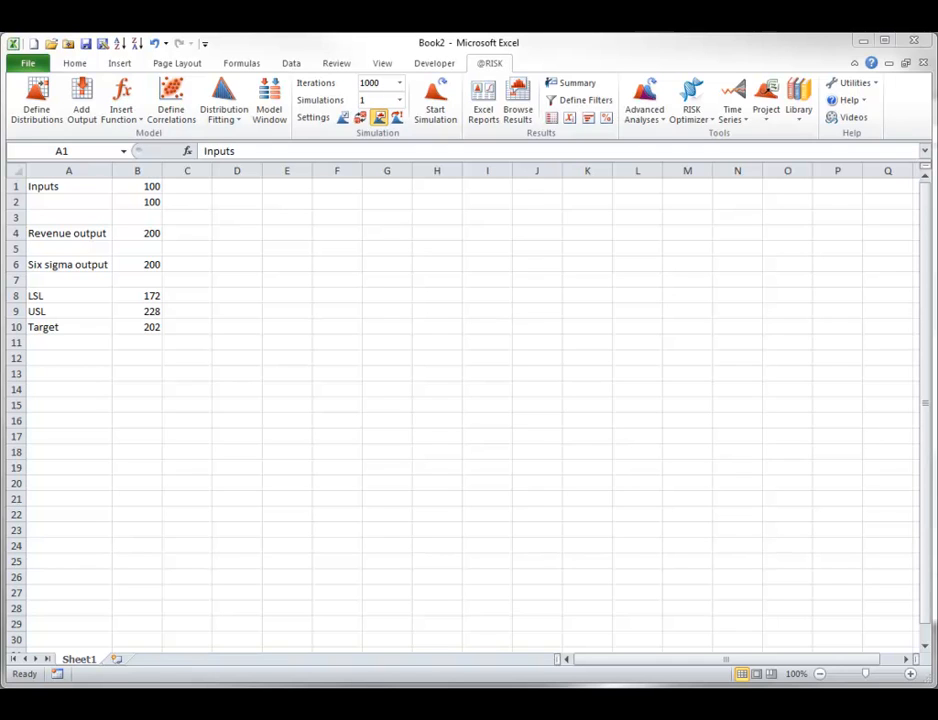
{"action": "left_click", "coordinate": [143, 120]}
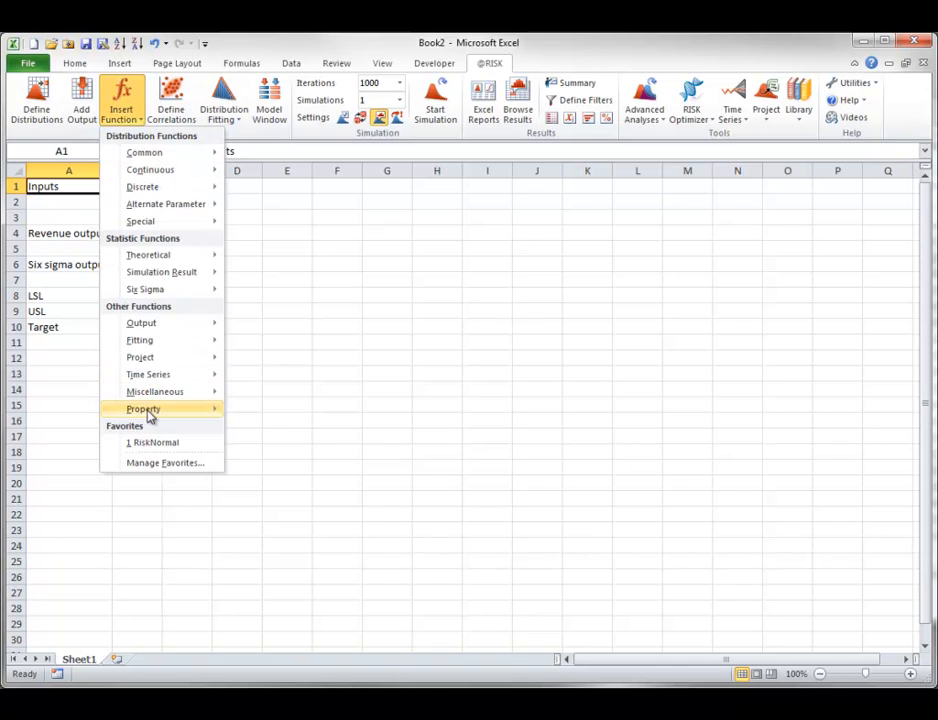
{"action": "mouse_move", "coordinate": [148, 413]}
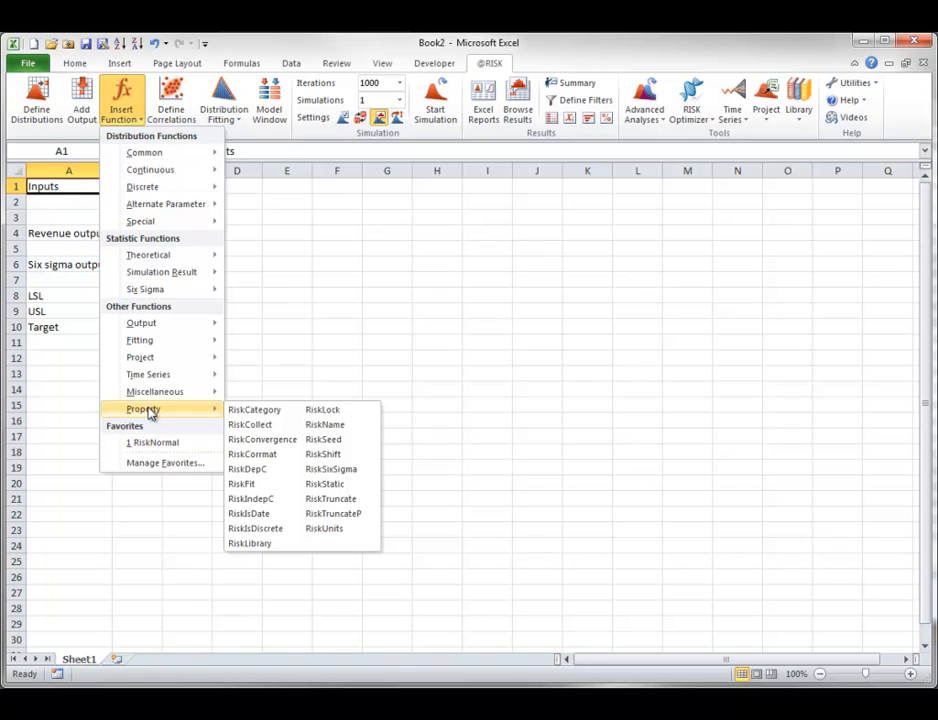
{"action": "key", "text": "Escape"}
{"action": "key", "text": "Escape"}
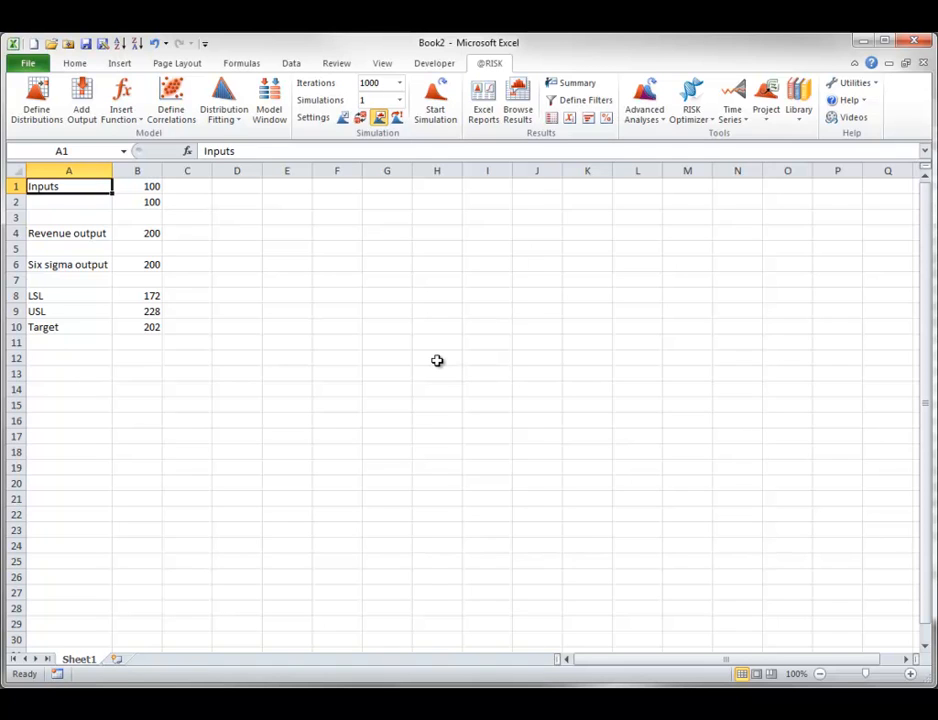
{"action": "left_click", "coordinate": [146, 228]}
{"action": "left_click", "coordinate": [83, 105]}
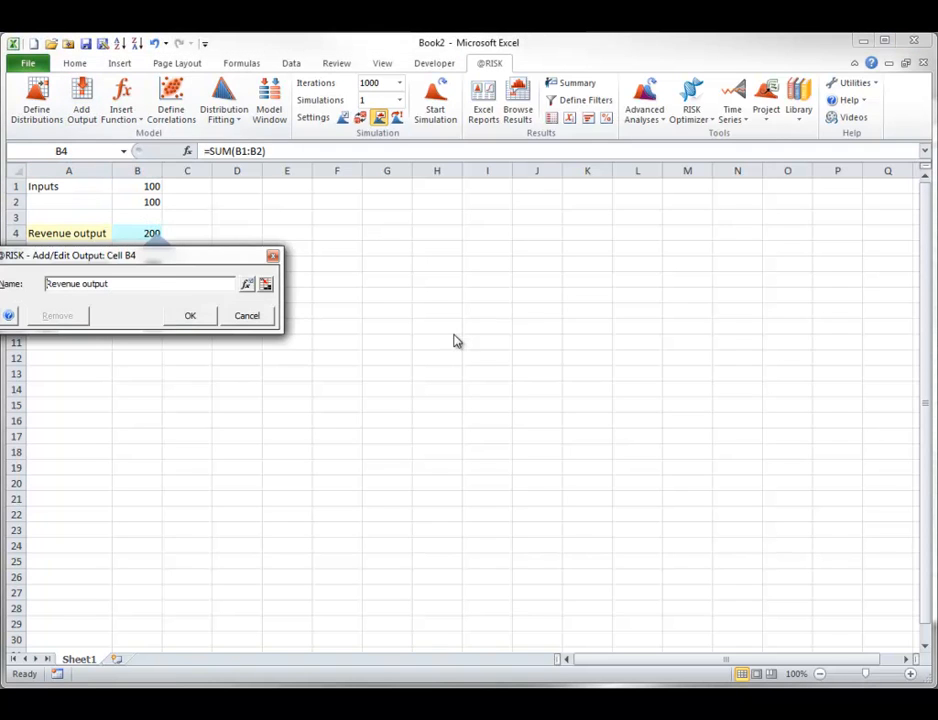
{"action": "left_click_drag", "start_coordinate": [50, 260], "coordinate": [372, 272]}
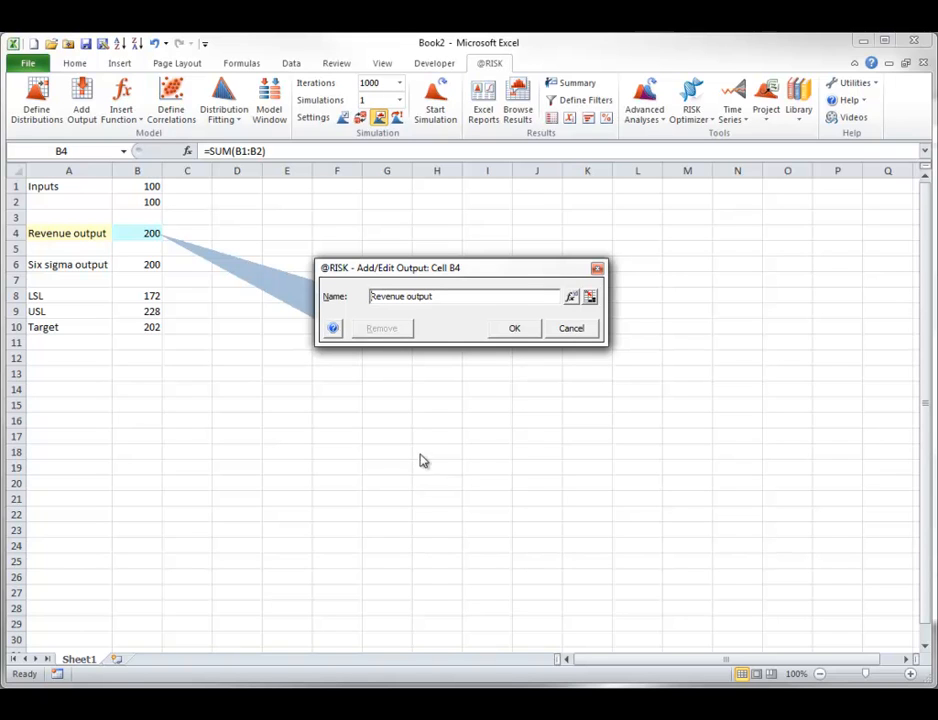
{"action": "left_click_drag", "start_coordinate": [406, 296], "coordinate": [419, 296]}
{"action": "key", "text": "BackSpace"}
{"action": "left_click", "coordinate": [512, 330]}
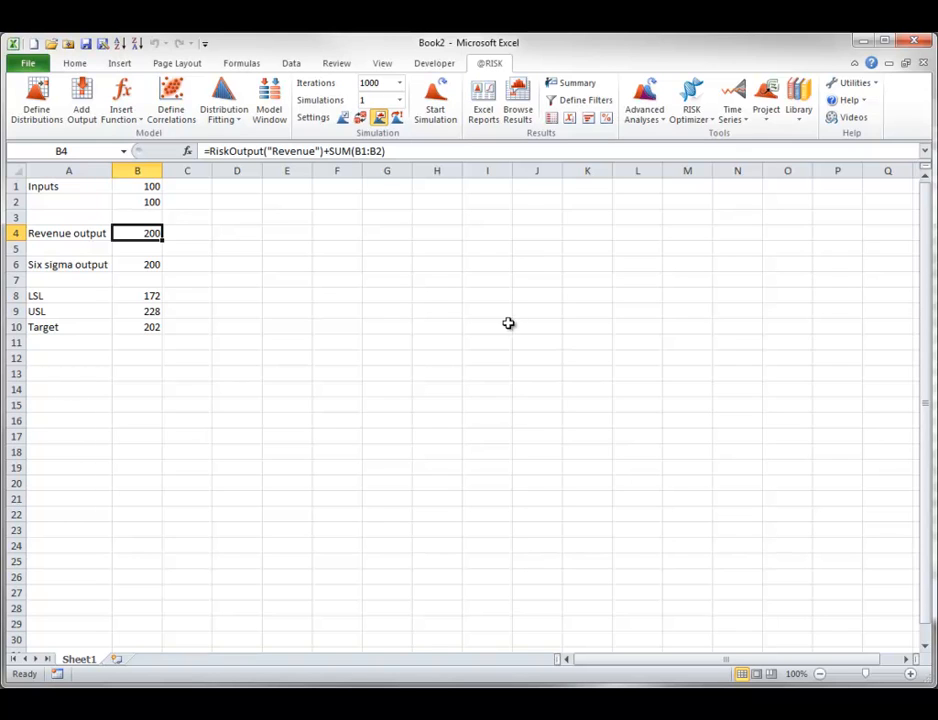
- Inspect the formula in B4 and remove its RiskOutput function, keeping only the sum of B1:B2
{"action": "double_click", "coordinate": [149, 233]}
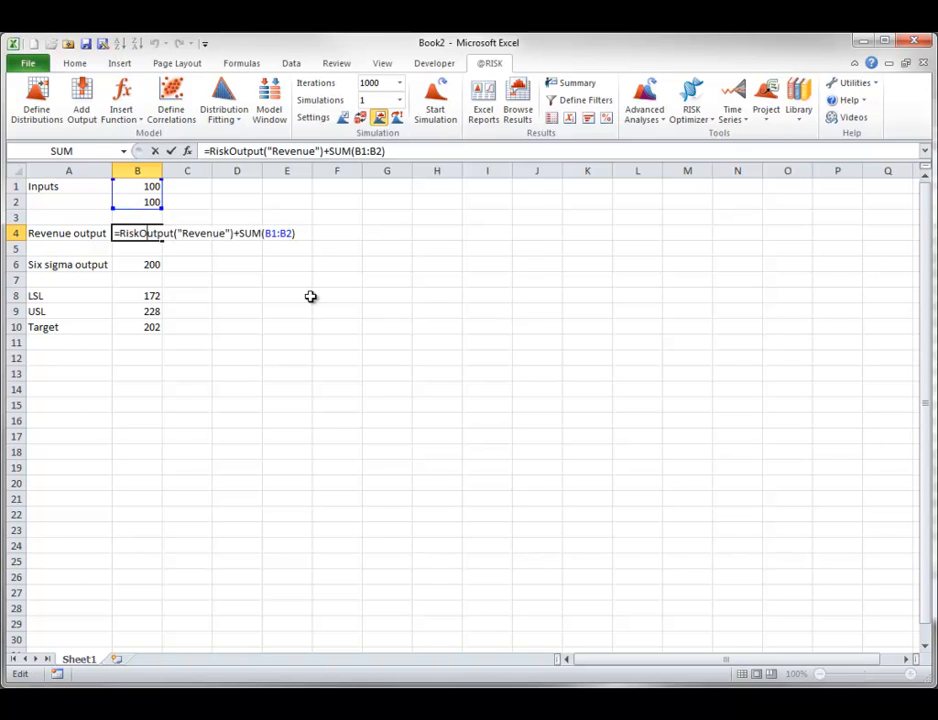
{"action": "key", "text": "Escape"}
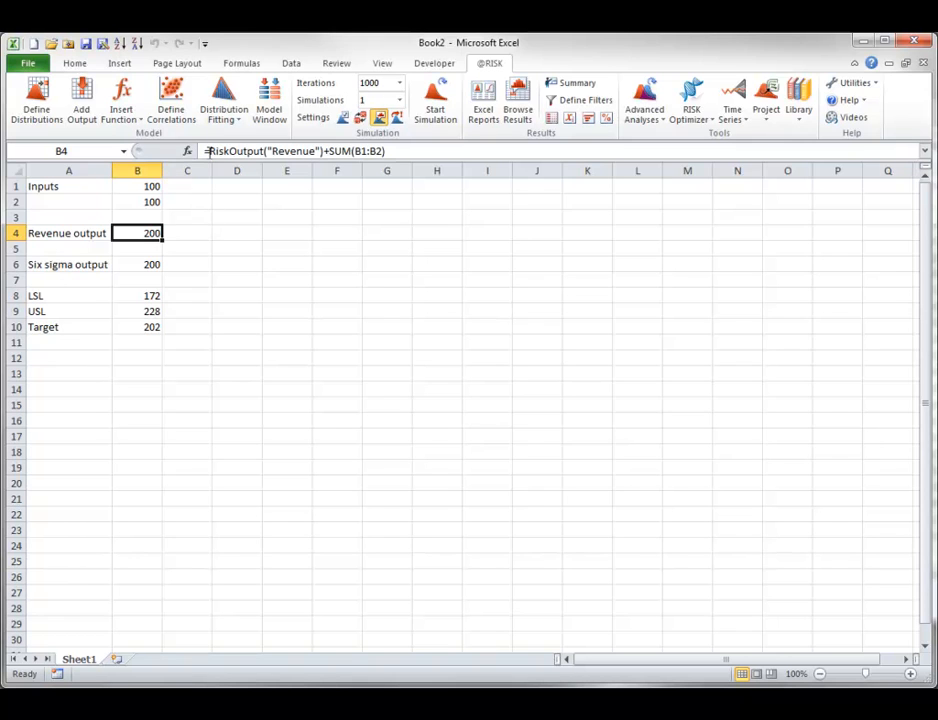
{"action": "left_click_drag", "start_coordinate": [209, 151], "coordinate": [322, 151]}
{"action": "key", "text": "Delete"}
{"action": "key", "text": "Tab"}
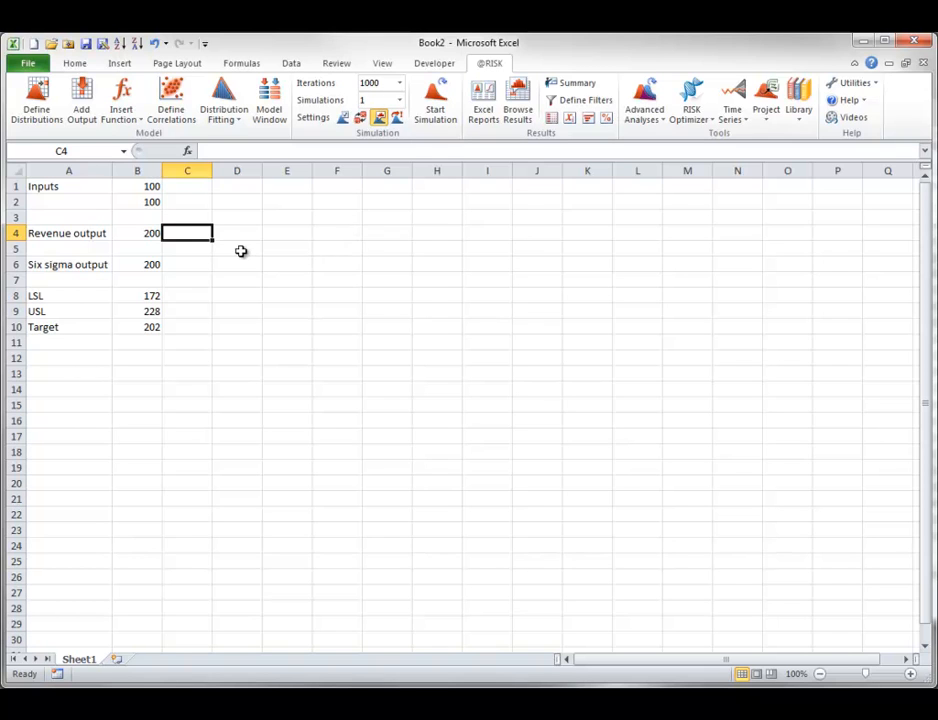
{"action": "left_click", "coordinate": [130, 233]}
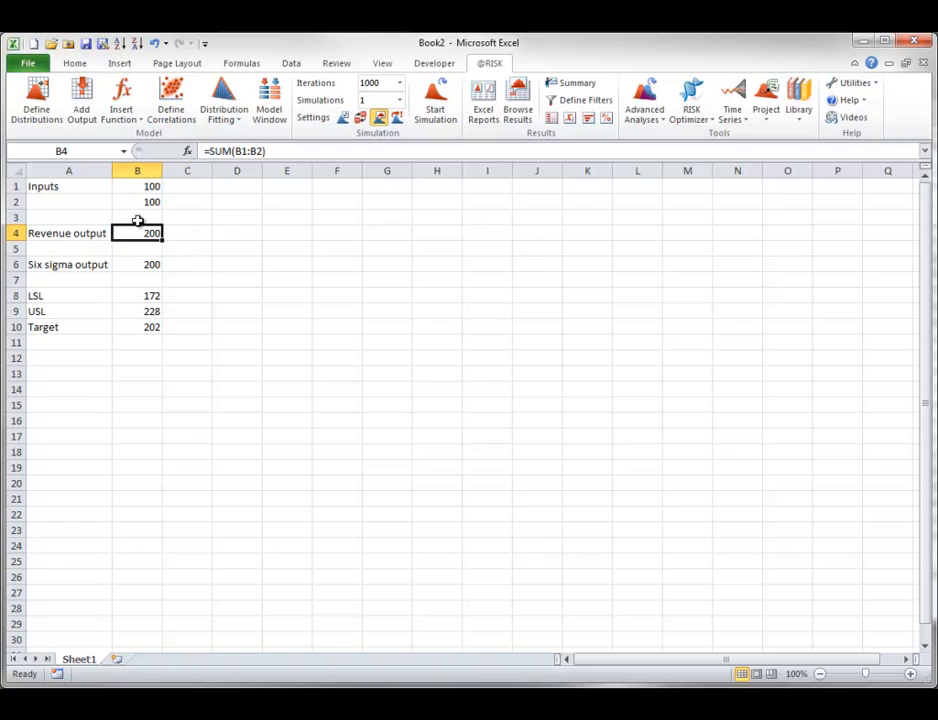
{"action": "left_click", "coordinate": [82, 90]}
{"action": "left_click_drag", "start_coordinate": [153, 255], "coordinate": [502, 242]}
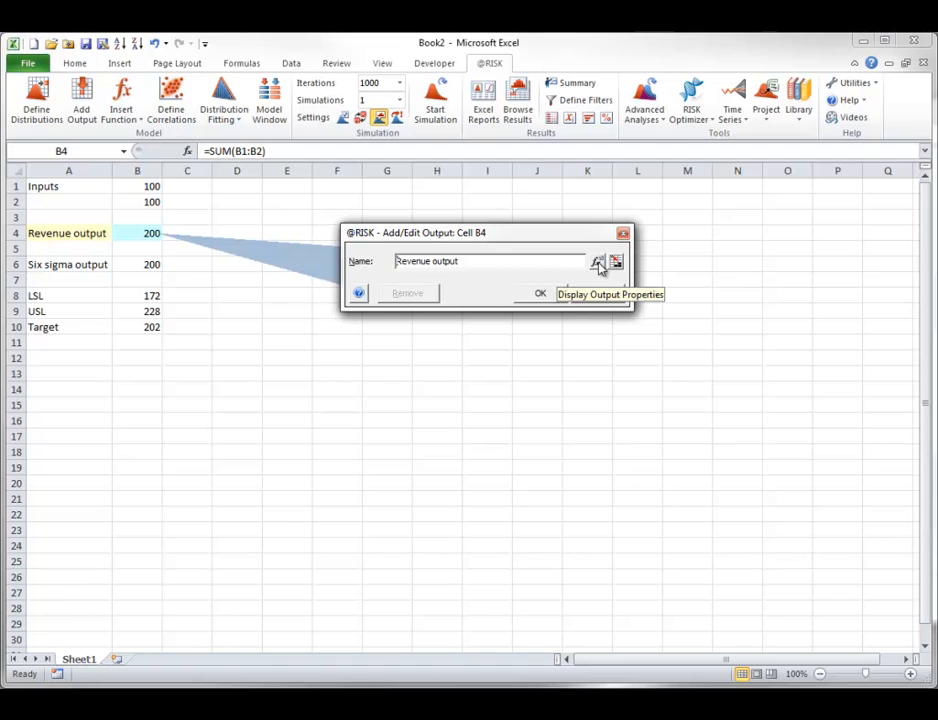
{"action": "left_click", "coordinate": [598, 263]}
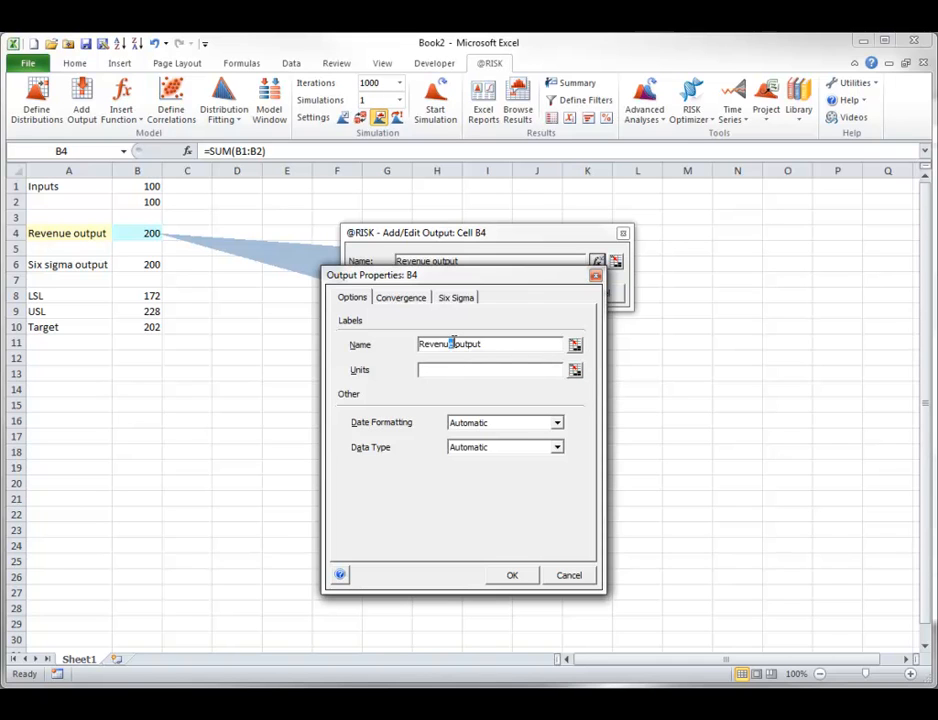
{"action": "left_click_drag", "start_coordinate": [452, 341], "coordinate": [488, 340]}
{"action": "key", "text": "Delete"}
{"action": "left_click", "coordinate": [424, 370]}
{"action": "type", "text": "Dollars"}
- Set the Revenue output's data type to Continuous, apply the output definition, and inspect the full formula in B4
{"action": "left_click", "coordinate": [558, 447]}
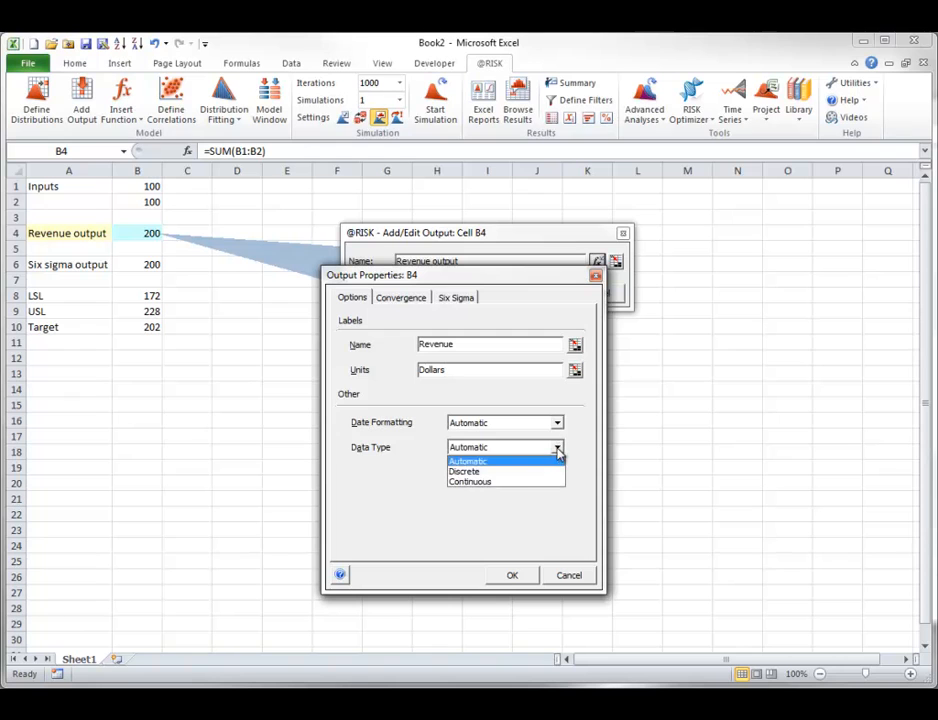
{"action": "left_click", "coordinate": [495, 483]}
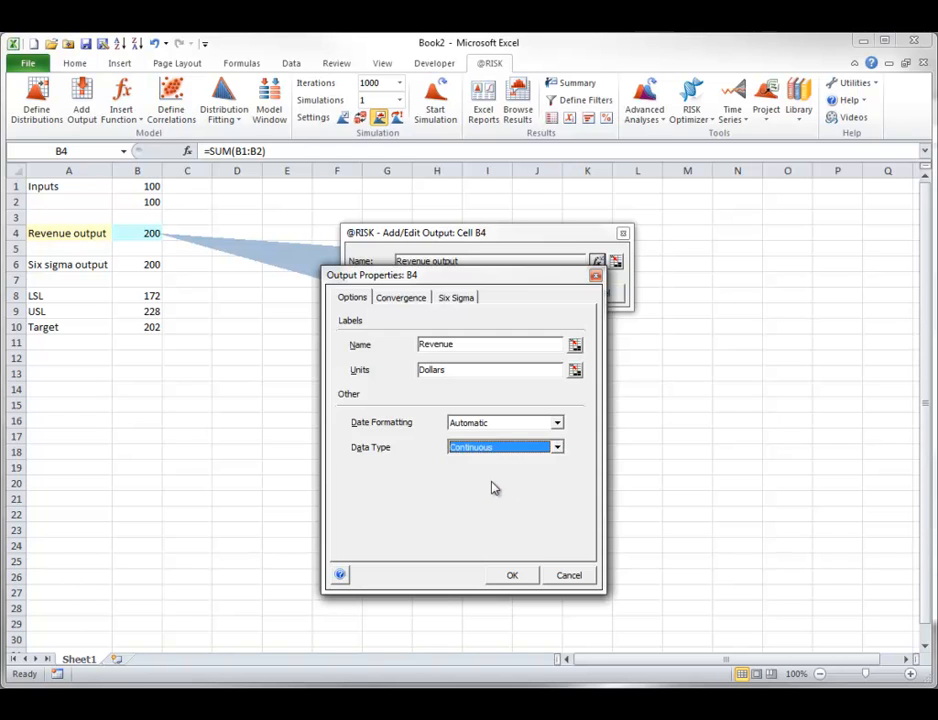
{"action": "left_click", "coordinate": [512, 578]}
{"action": "left_click", "coordinate": [543, 296]}
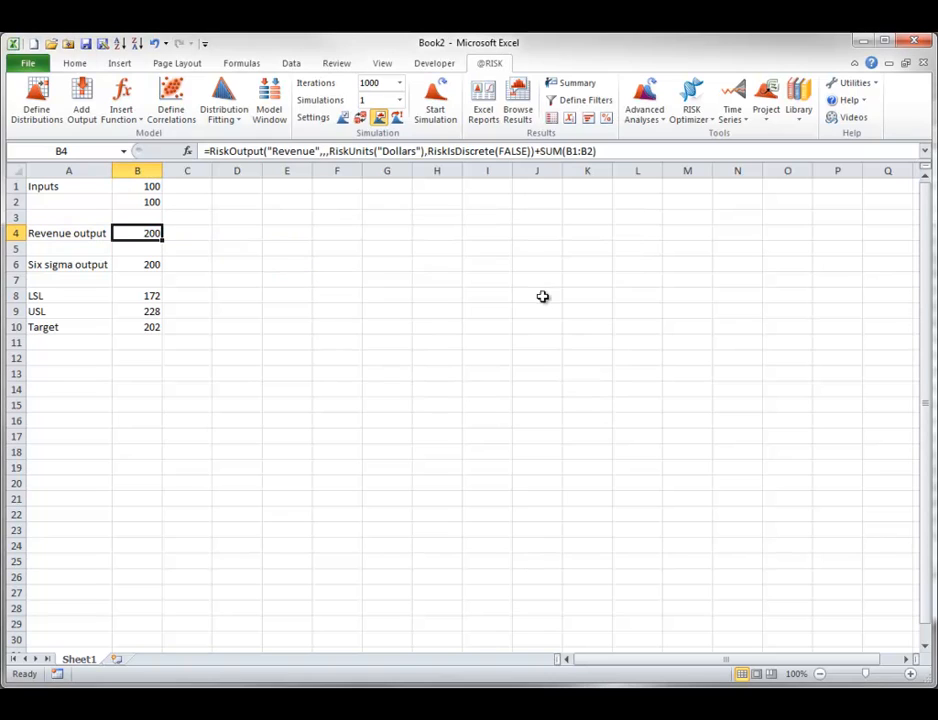
{"action": "double_click", "coordinate": [138, 233]}
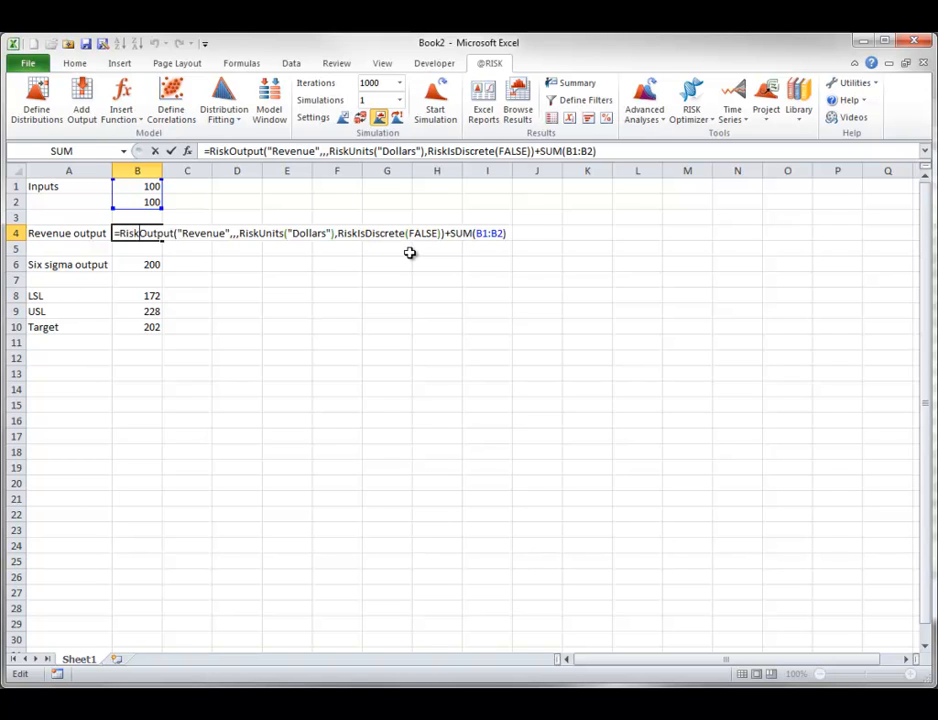
{"action": "key", "text": "Escape"}
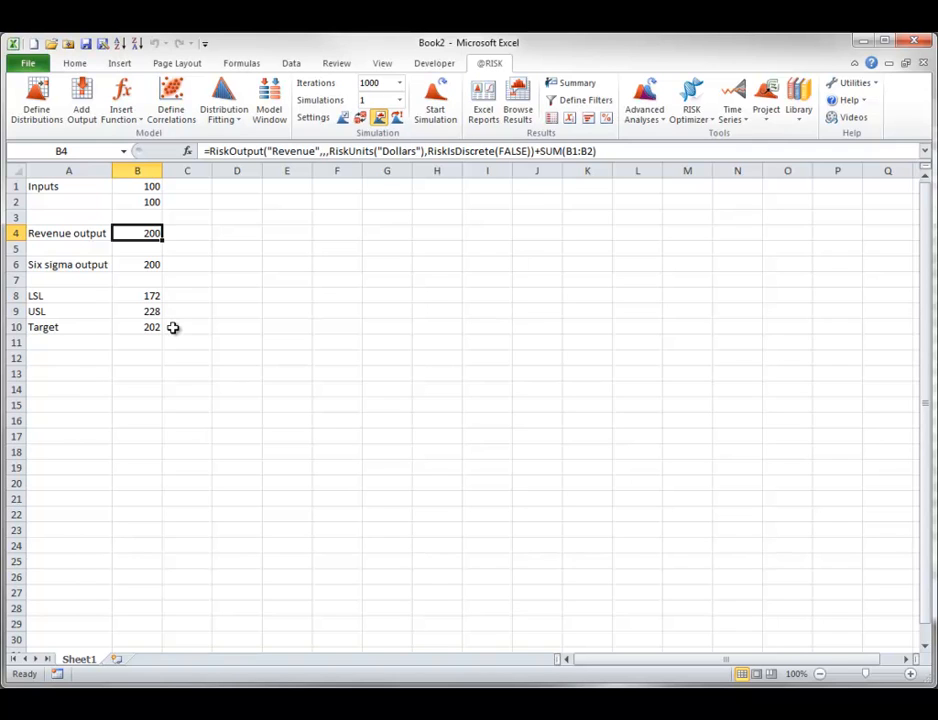
{"action": "left_click", "coordinate": [140, 264]}
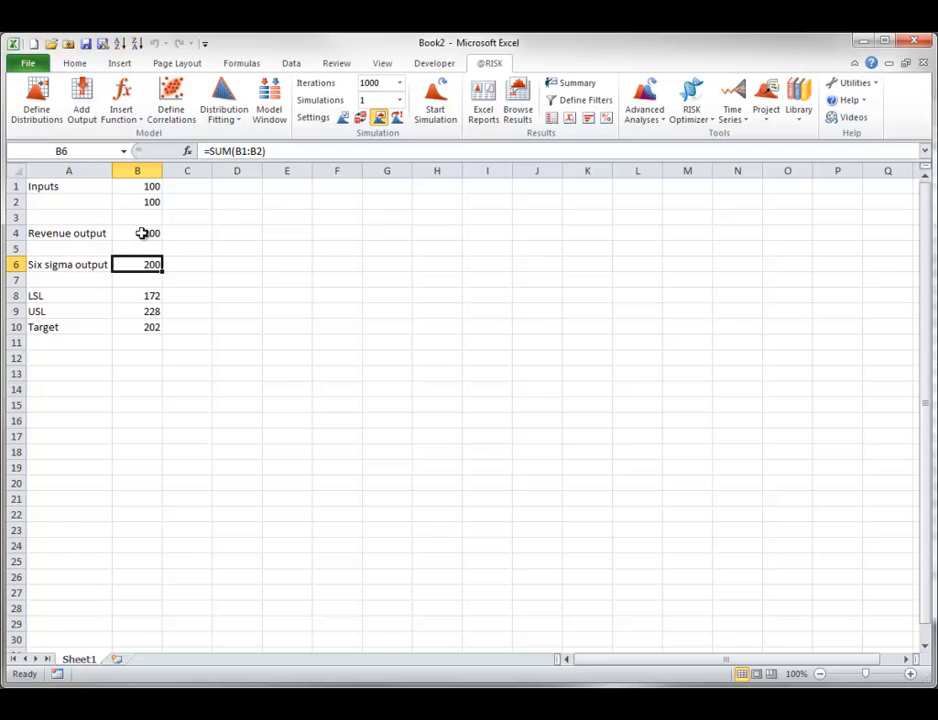
{"action": "left_click", "coordinate": [85, 100]}
{"action": "left_click_drag", "start_coordinate": [155, 291], "coordinate": [522, 269]}
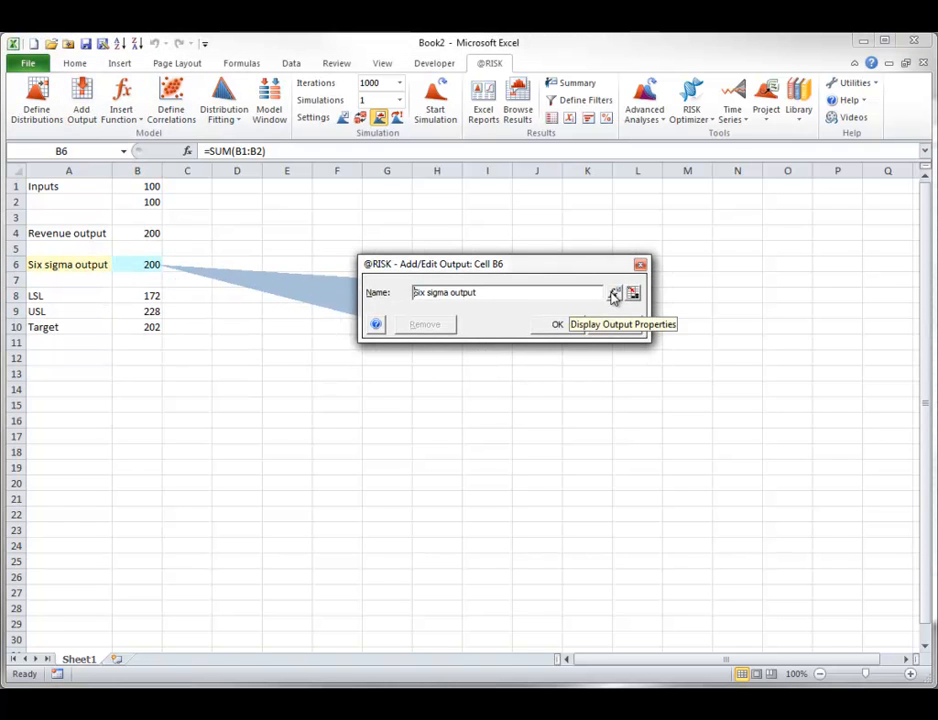
{"action": "left_click", "coordinate": [614, 294]}
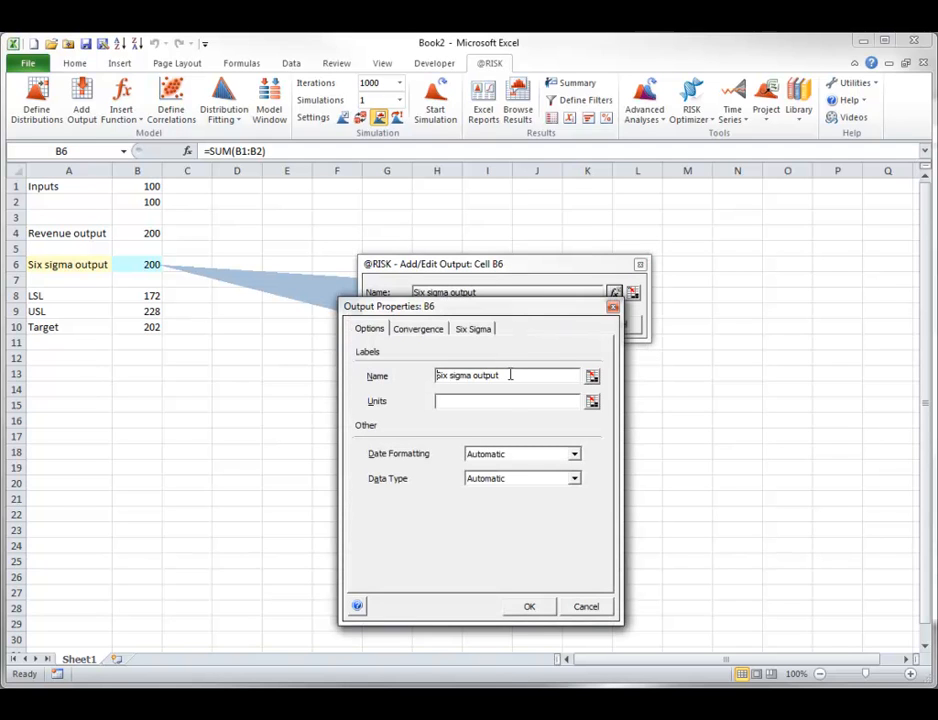
{"action": "left_click_drag", "start_coordinate": [509, 377], "coordinate": [340, 367]}
{"action": "type", "text": "Diameter"}
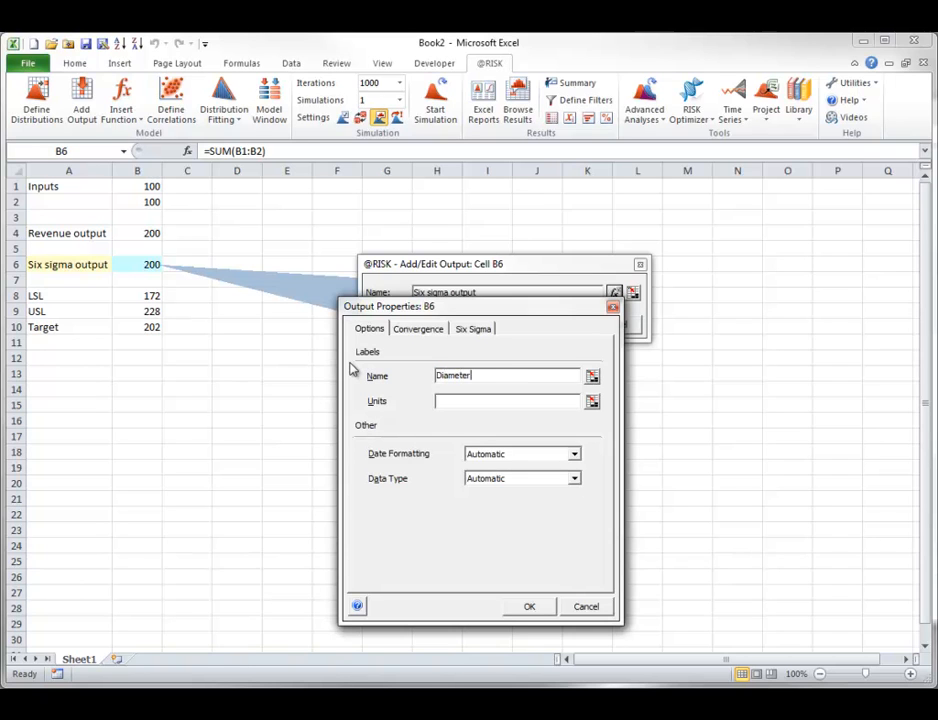
{"action": "key", "text": "Tab"}
{"action": "left_click", "coordinate": [445, 400]}
{"action": "type", "text": "Millimeters"}
- Enable capability metrics for the Diameter output with LSL 172, USL 228 and Target 202, apply them, and inspect the formula in B6
{"action": "left_click", "coordinate": [471, 330]}
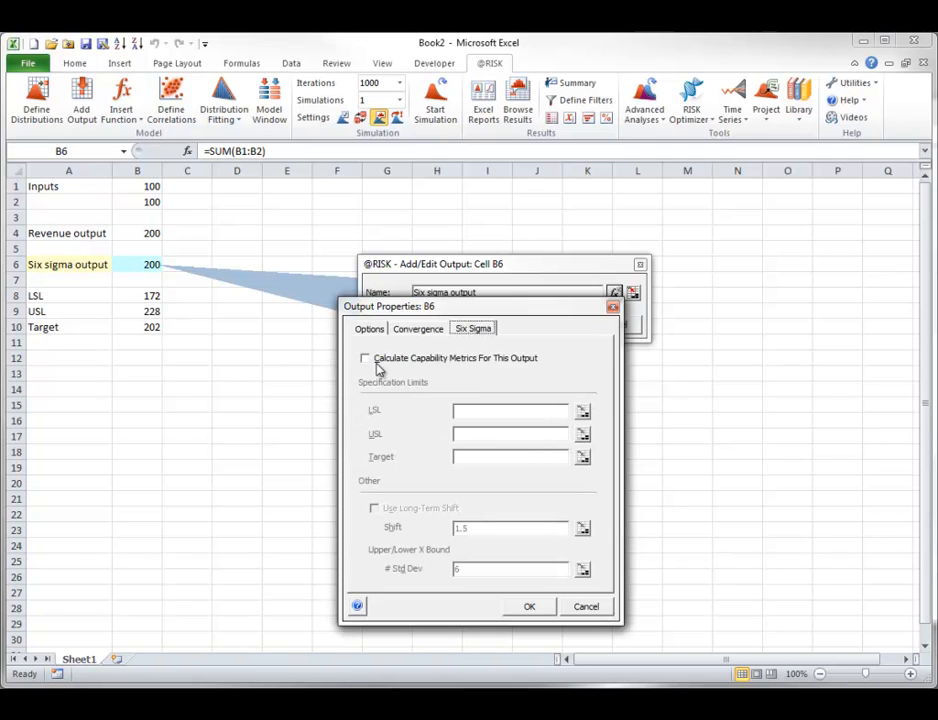
{"action": "left_click", "coordinate": [365, 358]}
{"action": "left_click", "coordinate": [467, 410]}
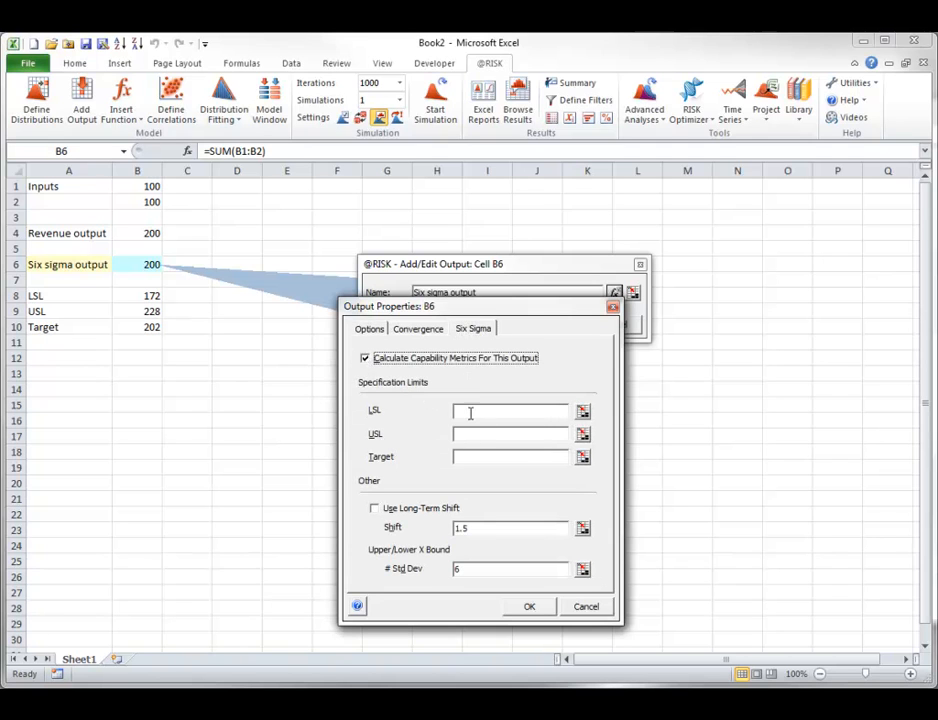
{"action": "type", "text": "172"}
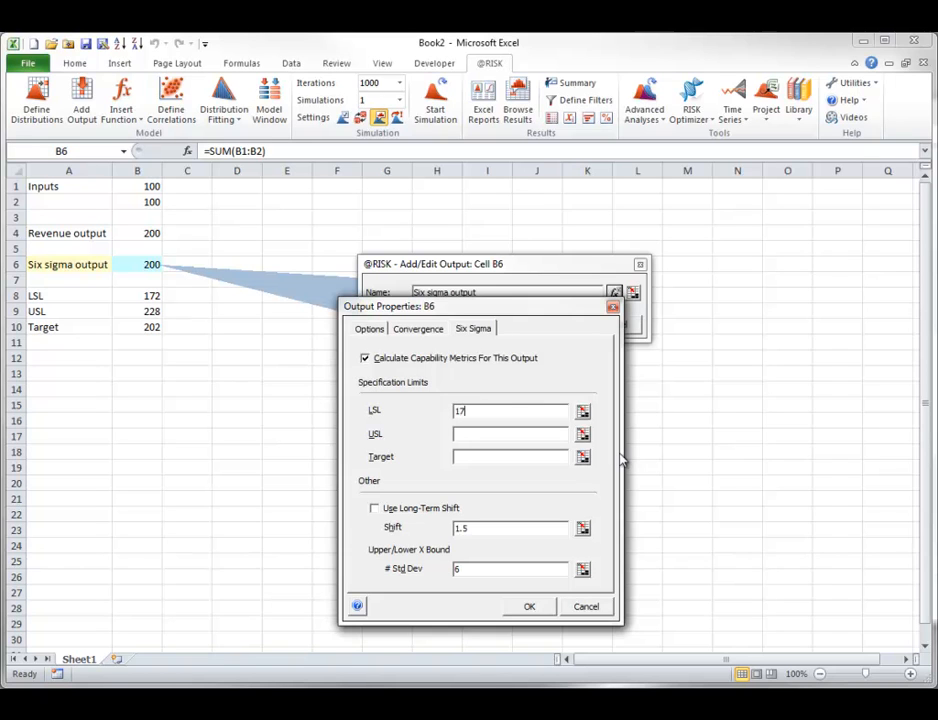
{"action": "left_click", "coordinate": [453, 437]}
{"action": "type", "text": "228"}
{"action": "left_click", "coordinate": [480, 456]}
{"action": "type", "text": "202"}
{"action": "left_click", "coordinate": [527, 606]}
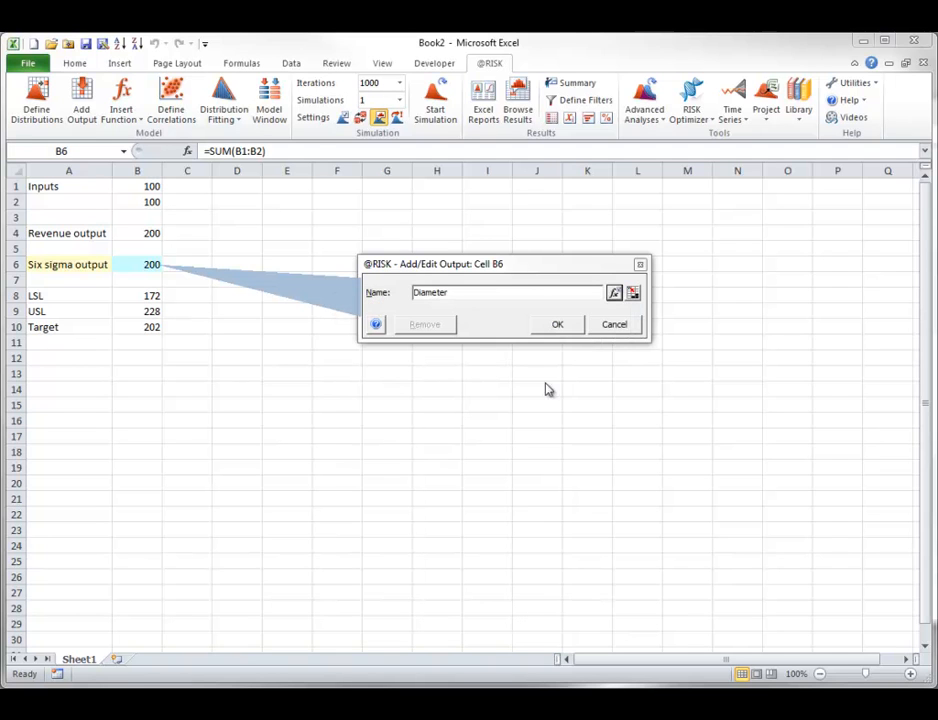
{"action": "left_click", "coordinate": [558, 325]}
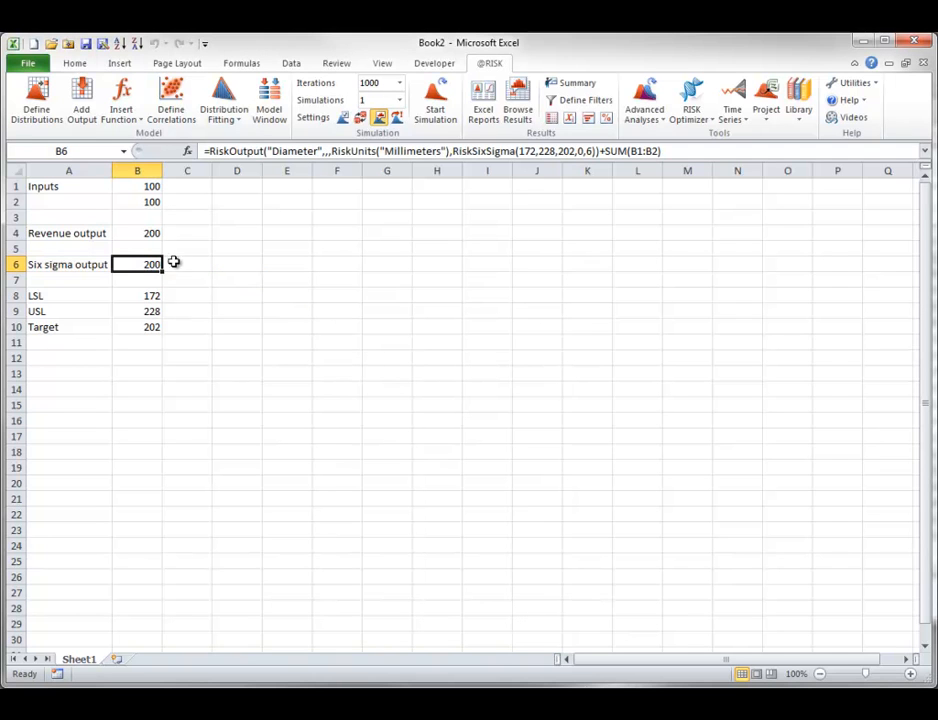
{"action": "double_click", "coordinate": [150, 265]}
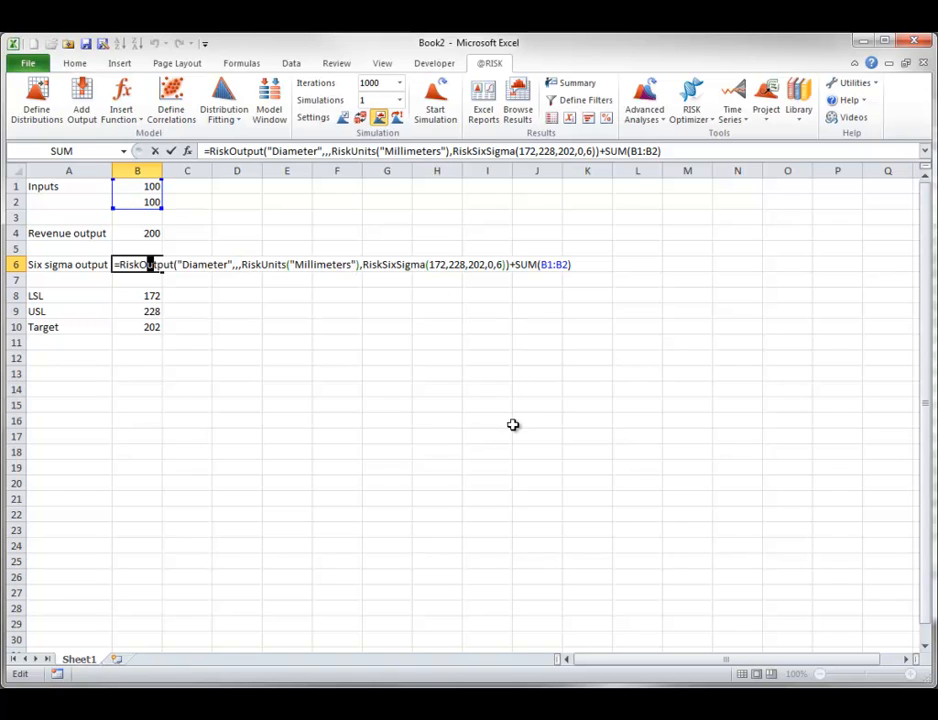
{"action": "key", "text": "Escape"}
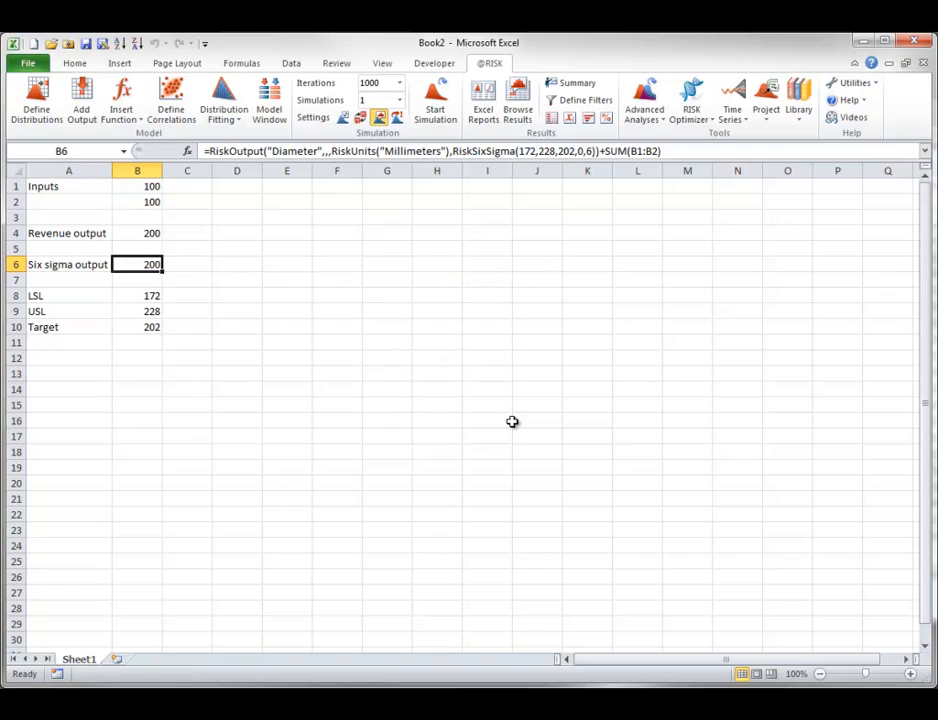
- Run the simulation and review the Diameter output's graph and six sigma statistics
{"action": "left_click", "coordinate": [441, 100]}
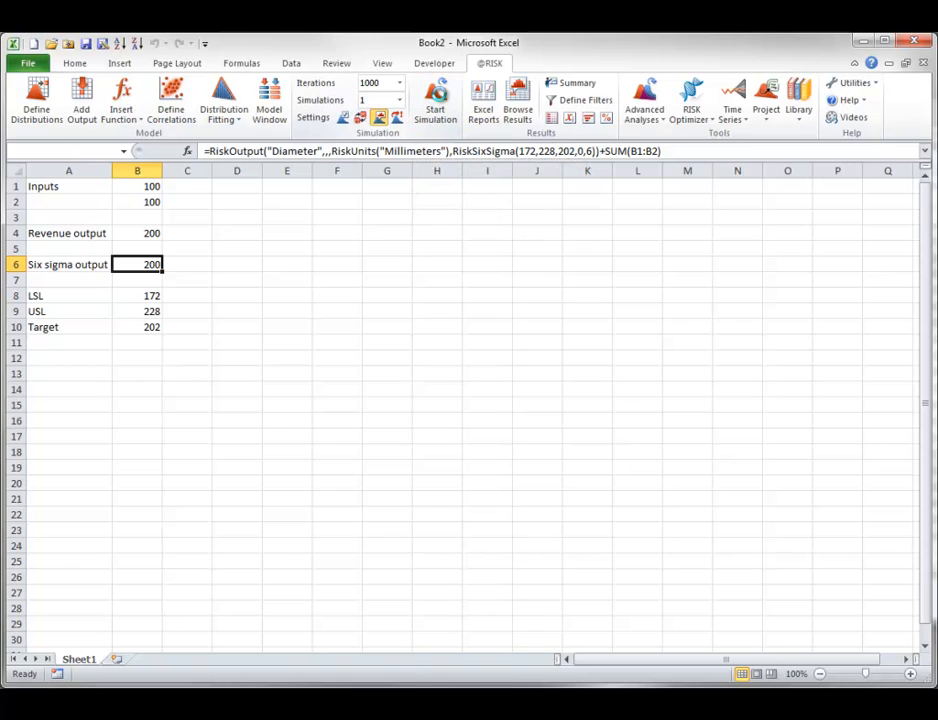
{"action": "left_click_drag", "start_coordinate": [283, 351], "coordinate": [592, 252]}
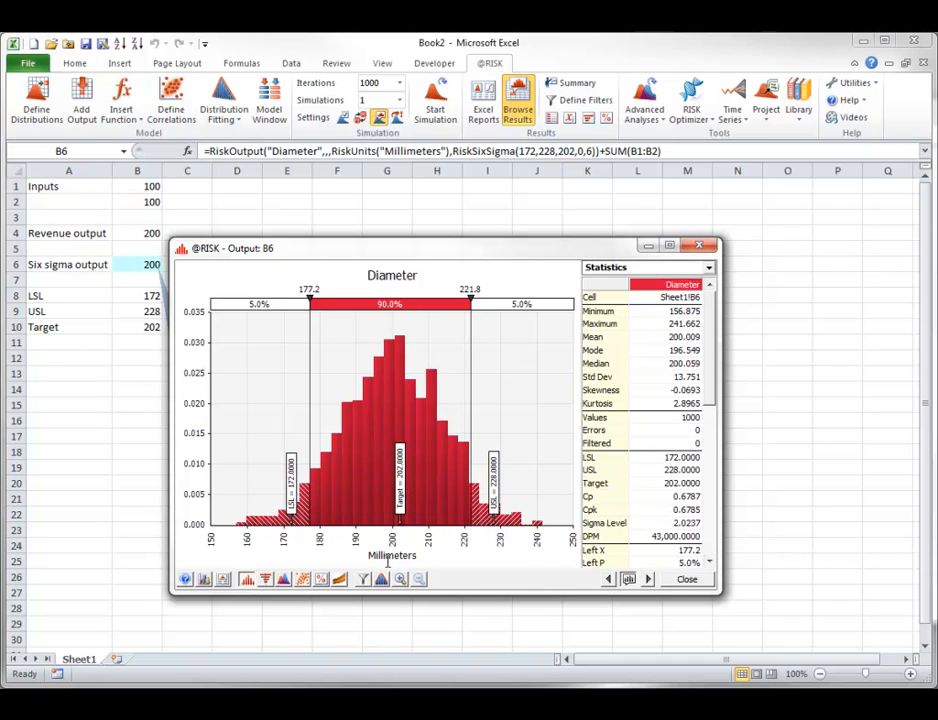
{"action": "left_click", "coordinate": [682, 582]}
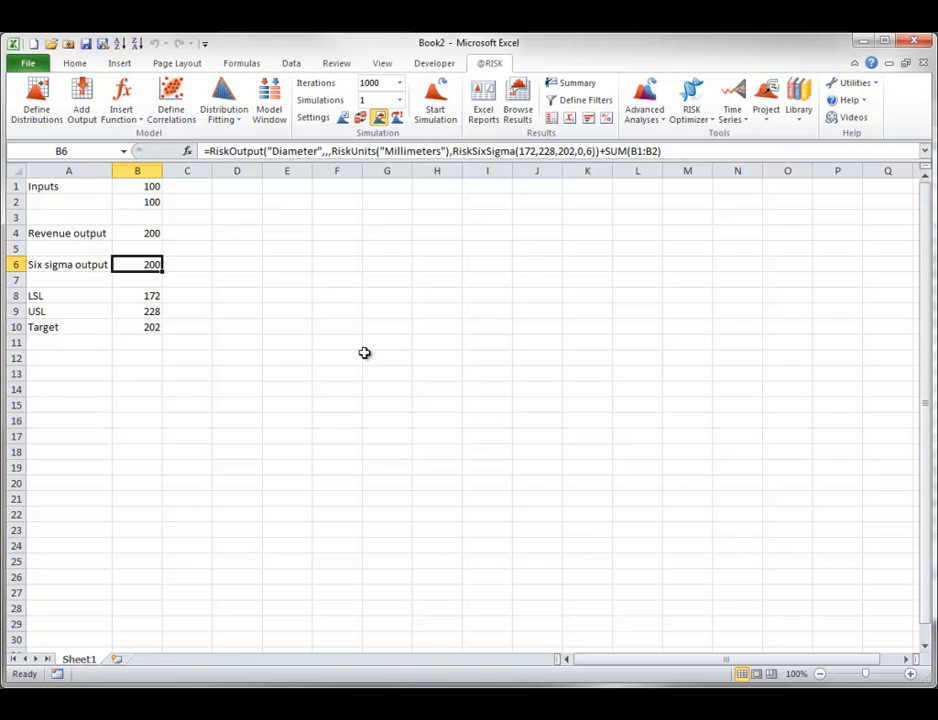
- Open the input properties of the distribution in B1 and set its name to Weight and units to Pounds
{"action": "left_click", "coordinate": [148, 186]}
{"action": "left_click", "coordinate": [38, 104]}
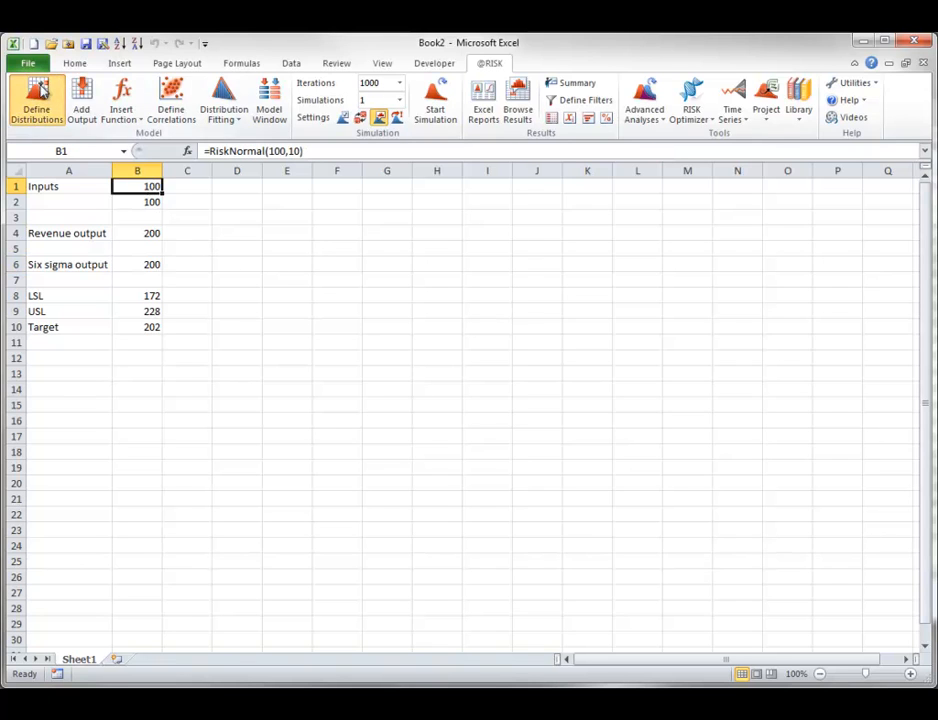
{"action": "left_click_drag", "start_coordinate": [257, 285], "coordinate": [559, 205]}
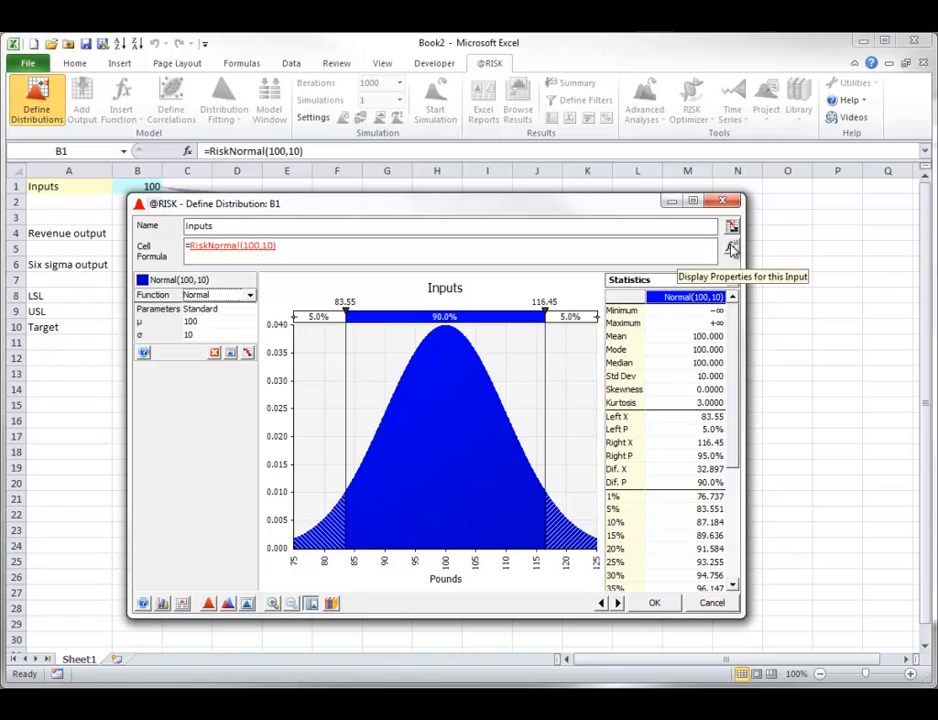
{"action": "left_click", "coordinate": [733, 250]}
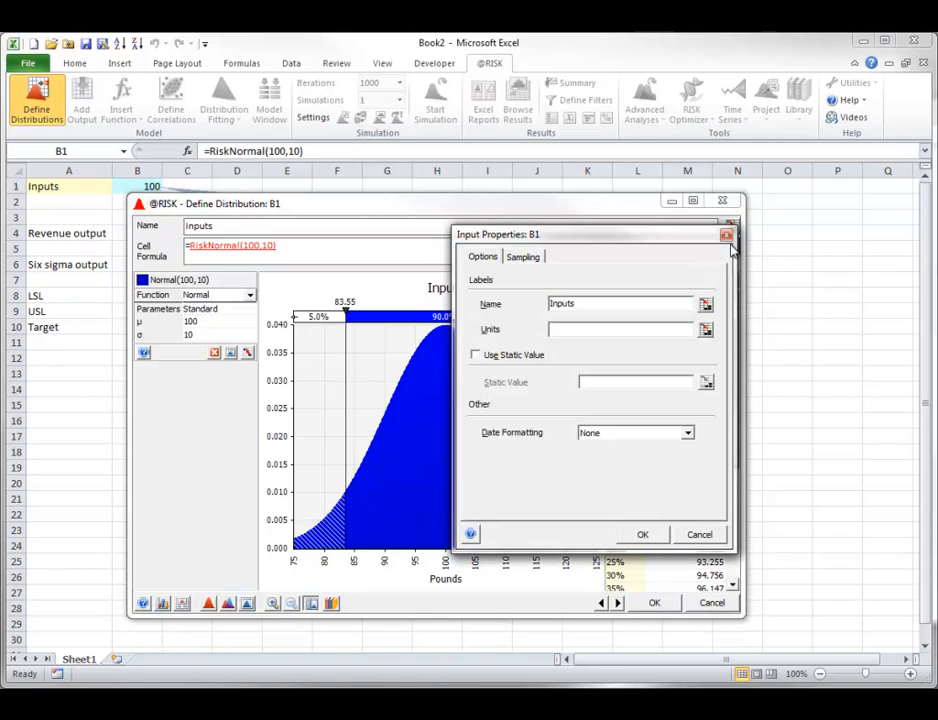
{"action": "double_click", "coordinate": [563, 303]}
{"action": "type", "text": "Weight"}
{"action": "key", "text": "Tab"}
{"action": "type", "text": "Pounds"}
- Give the Weight input a static value of 99, apply the distribution, and inspect the full formula in B1
{"action": "left_click", "coordinate": [476, 355]}
{"action": "left_click", "coordinate": [603, 382]}
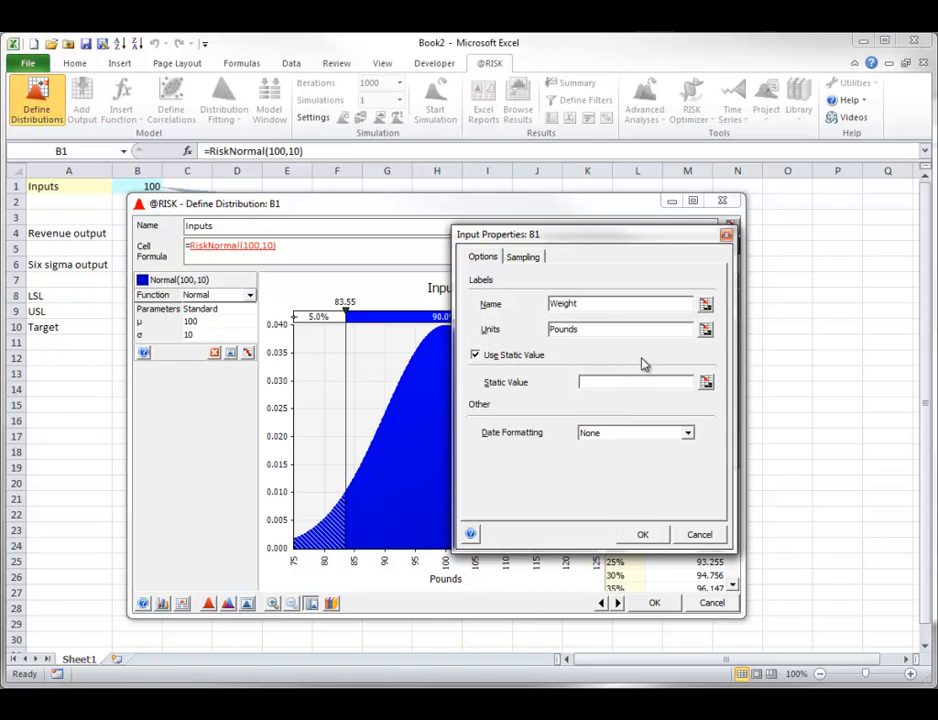
{"action": "type", "text": "99"}
{"action": "left_click", "coordinate": [645, 535]}
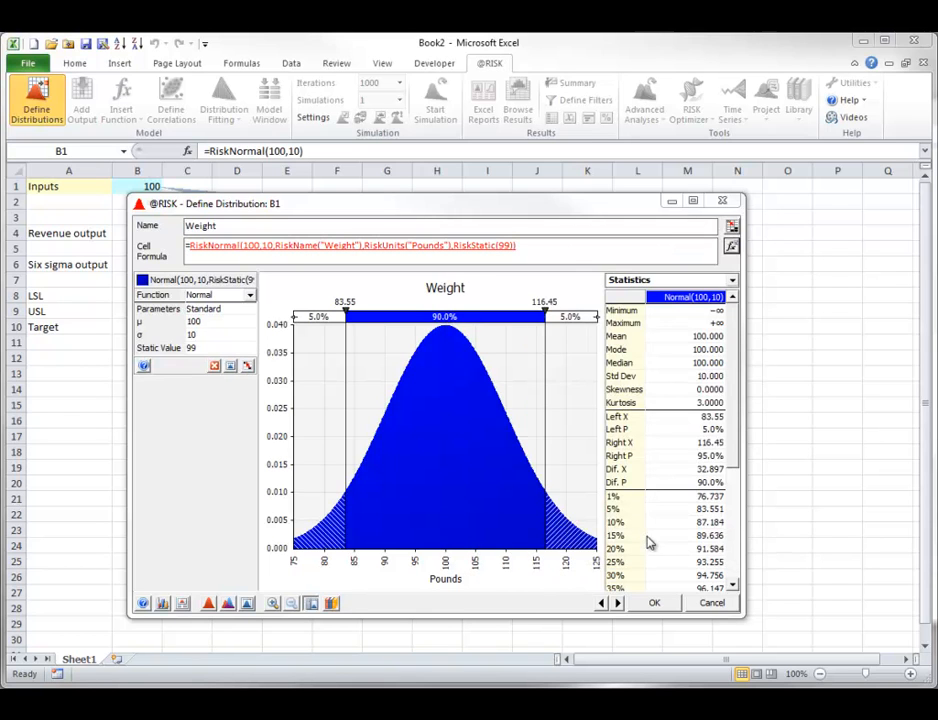
{"action": "left_click", "coordinate": [652, 601]}
{"action": "double_click", "coordinate": [144, 185]}
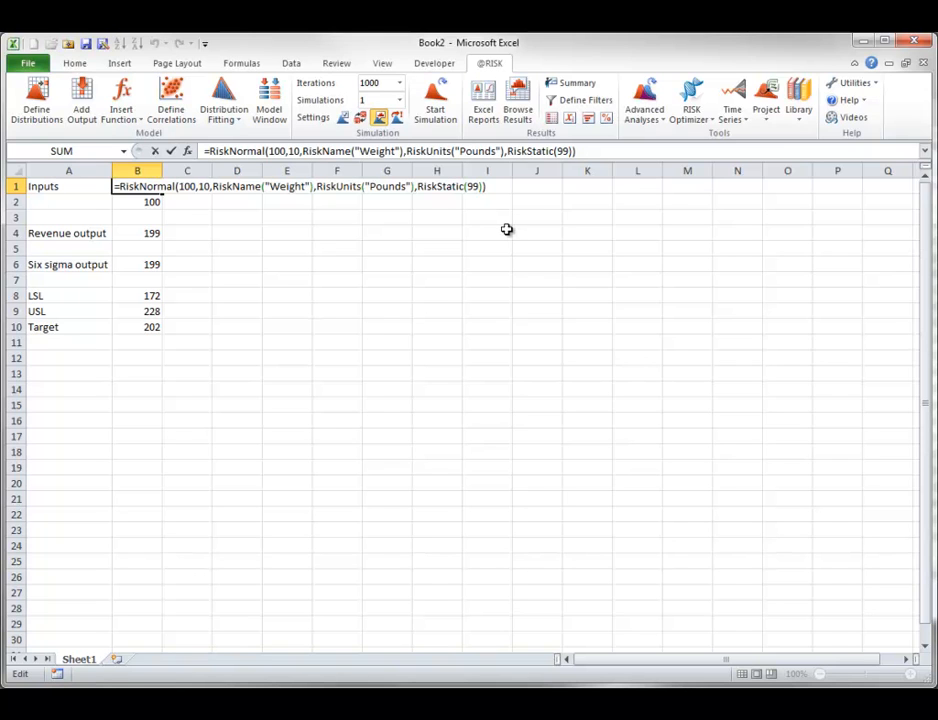
{"action": "key", "text": "Escape"}
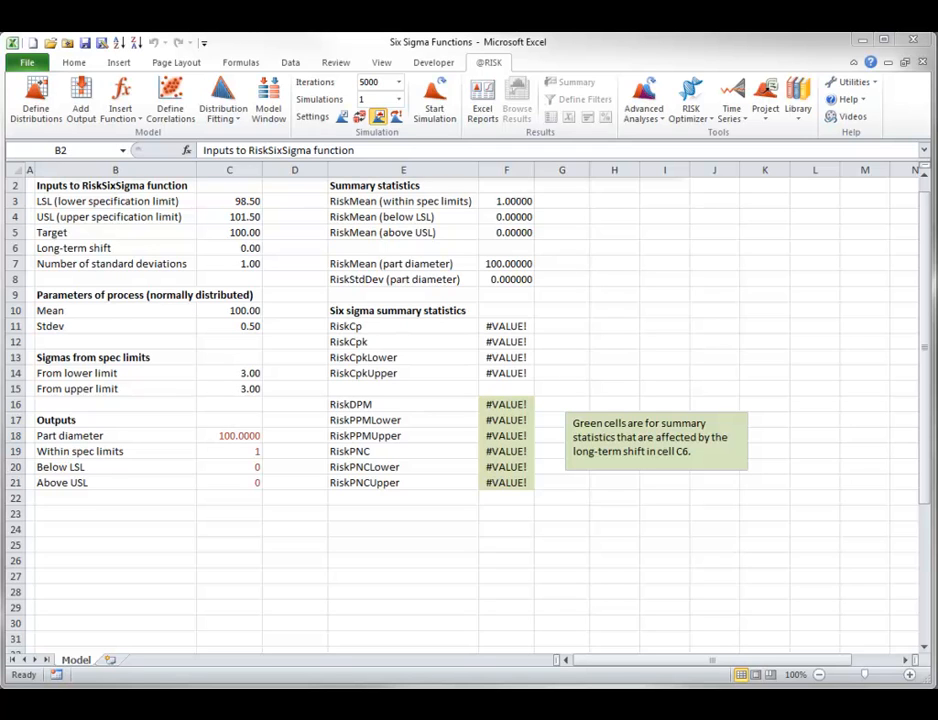
- In the Six Sigma Functions workbook, look through the insertable Six Sigma statistic functions and inspect the part diameter formula in C18
{"action": "left_click", "coordinate": [139, 122]}
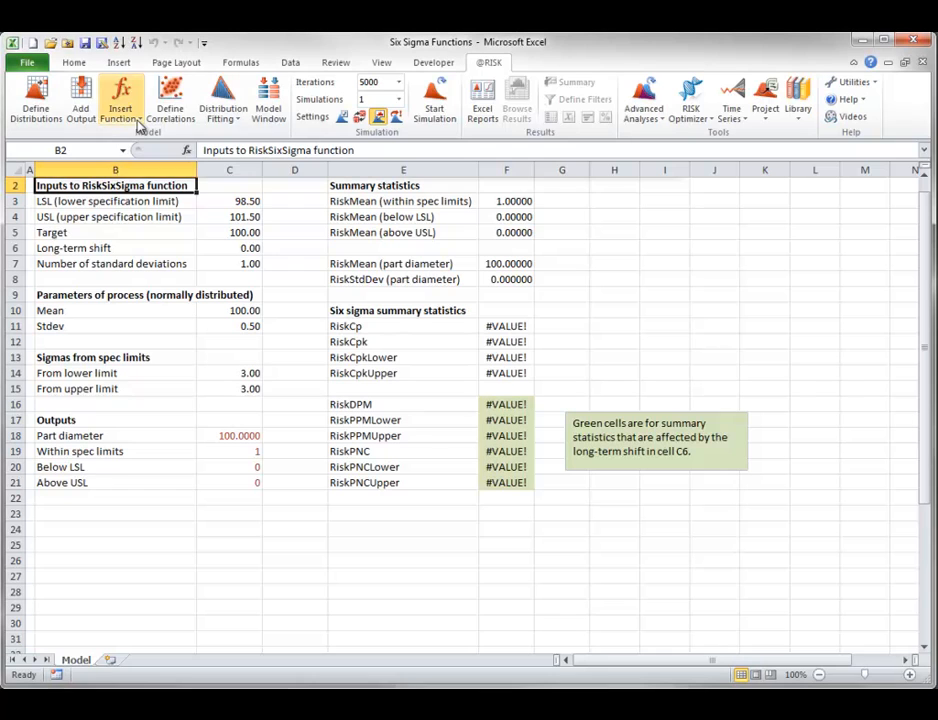
{"action": "left_click", "coordinate": [141, 121]}
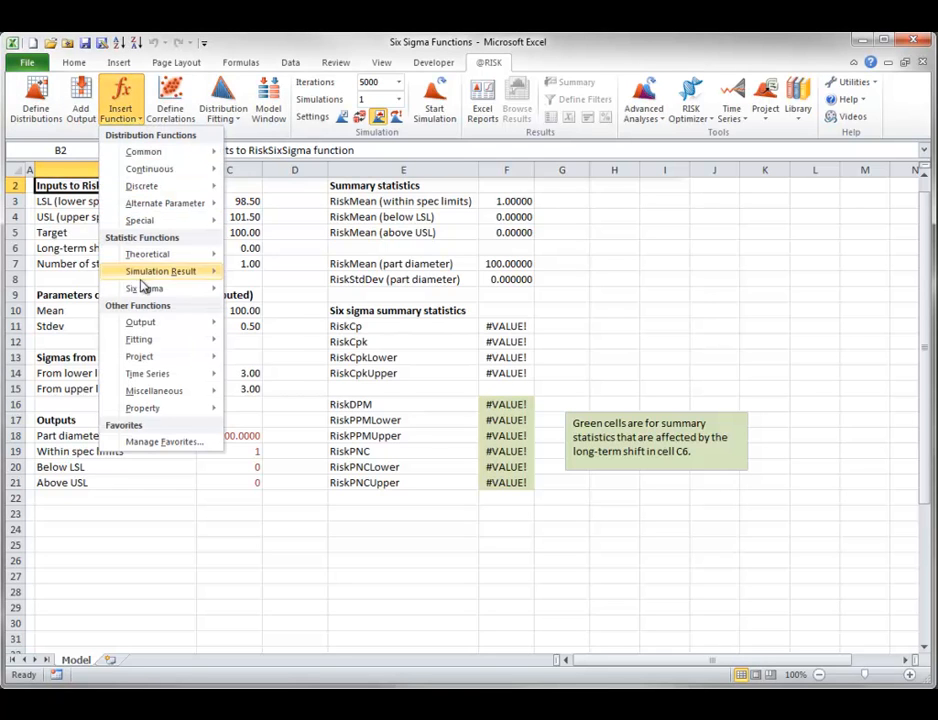
{"action": "mouse_move", "coordinate": [144, 289]}
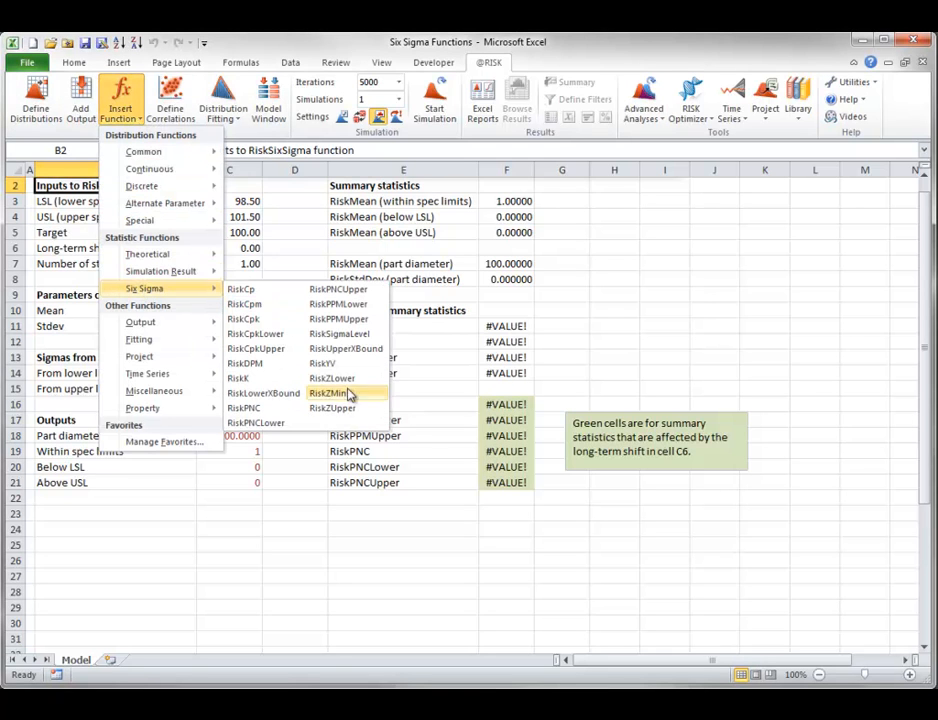
{"action": "left_click", "coordinate": [667, 290]}
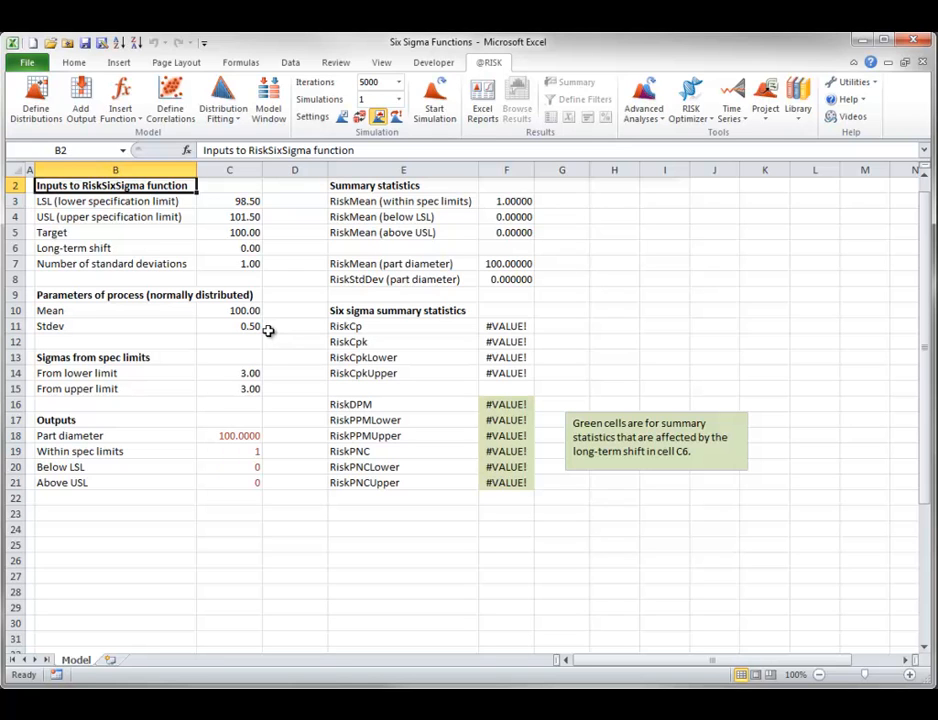
{"action": "left_click", "coordinate": [241, 434]}
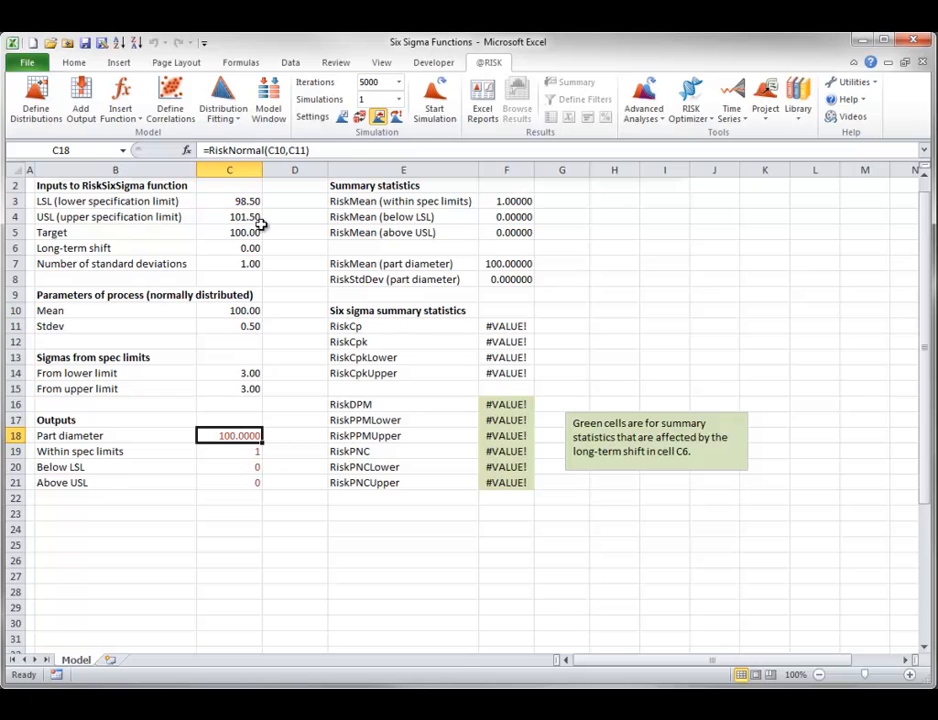
- Inspect the formulas behind the within spec limits, below LSL and above USL outputs in C19 to C21
{"action": "key", "text": "ctrl+Home"}
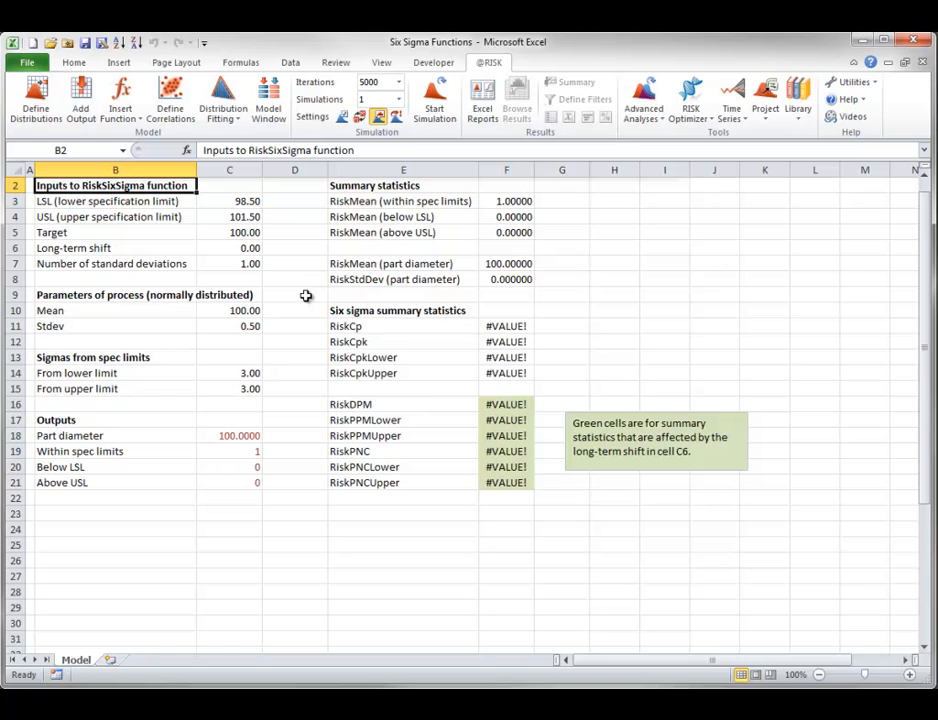
{"action": "double_click", "coordinate": [247, 450]}
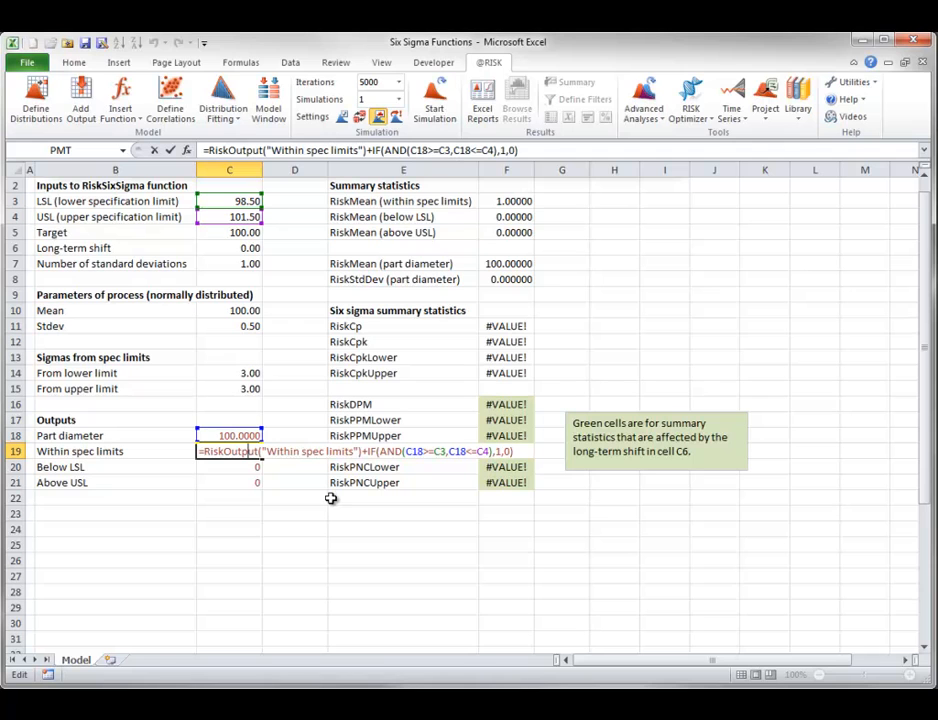
{"action": "key", "text": "Escape"}
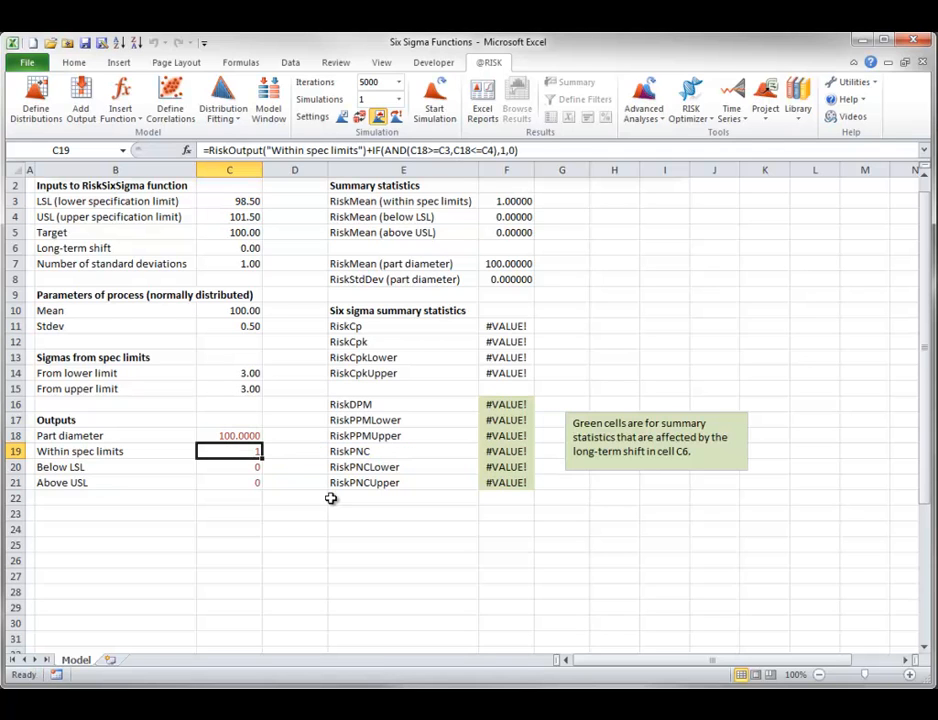
{"action": "double_click", "coordinate": [246, 469]}
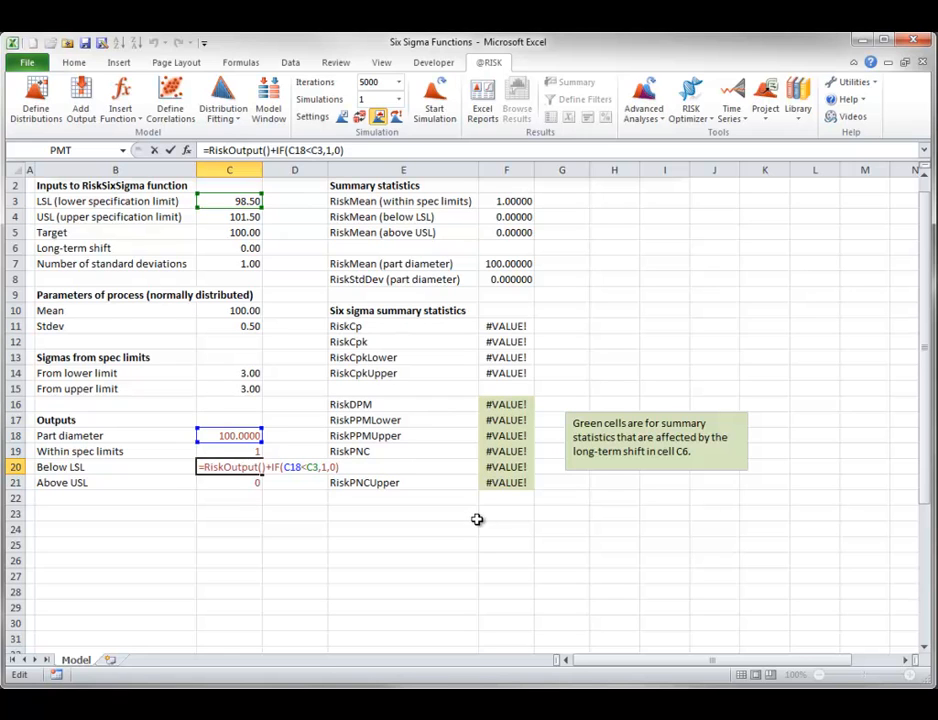
{"action": "key", "text": "Escape"}
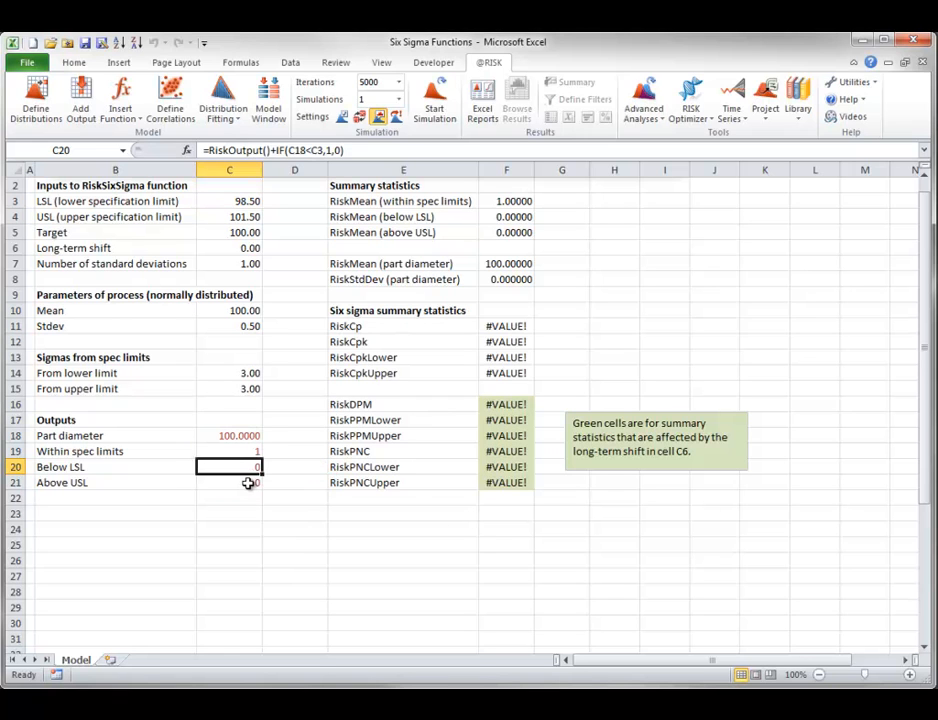
{"action": "double_click", "coordinate": [248, 483]}
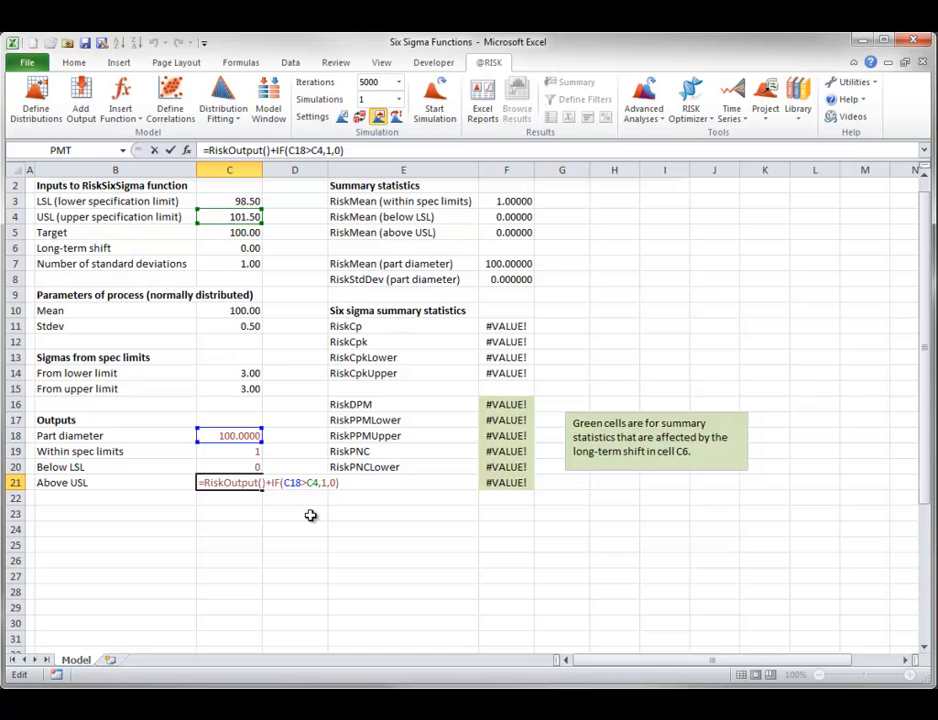
{"action": "key", "text": "Escape"}
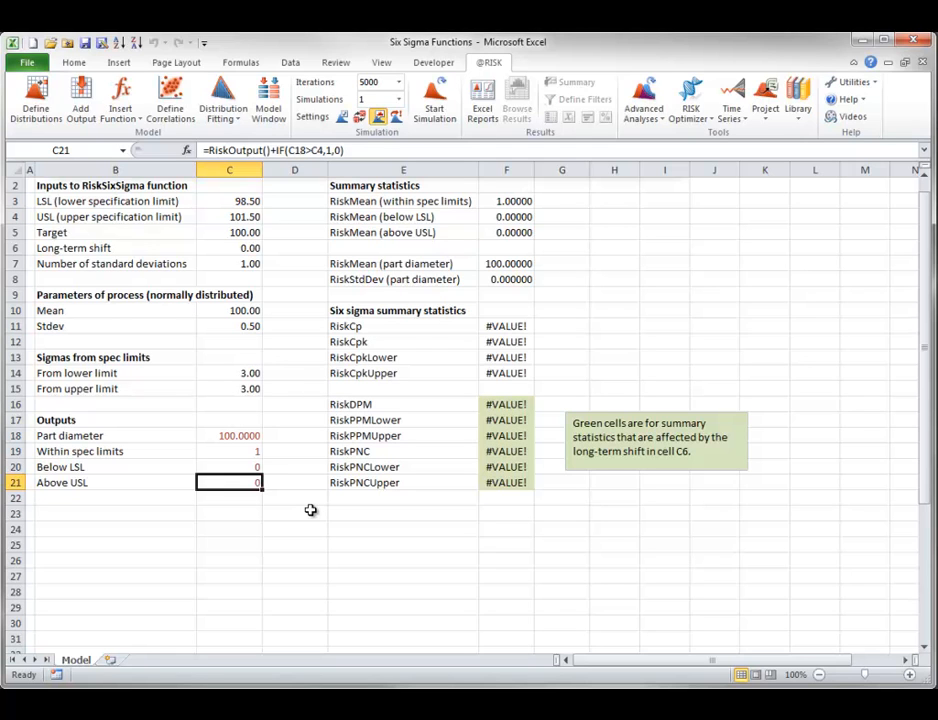
- Inspect the formulas in C14 and C15 for the number of sigmas from the lower and upper spec limits
{"action": "double_click", "coordinate": [249, 373]}
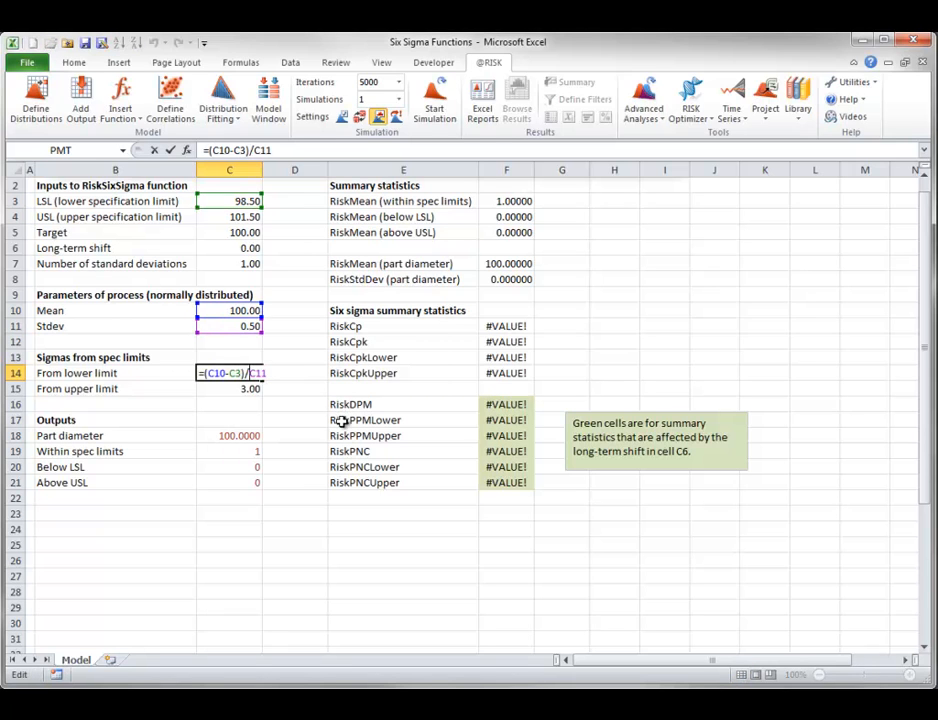
{"action": "key", "text": "Escape"}
{"action": "double_click", "coordinate": [246, 391]}
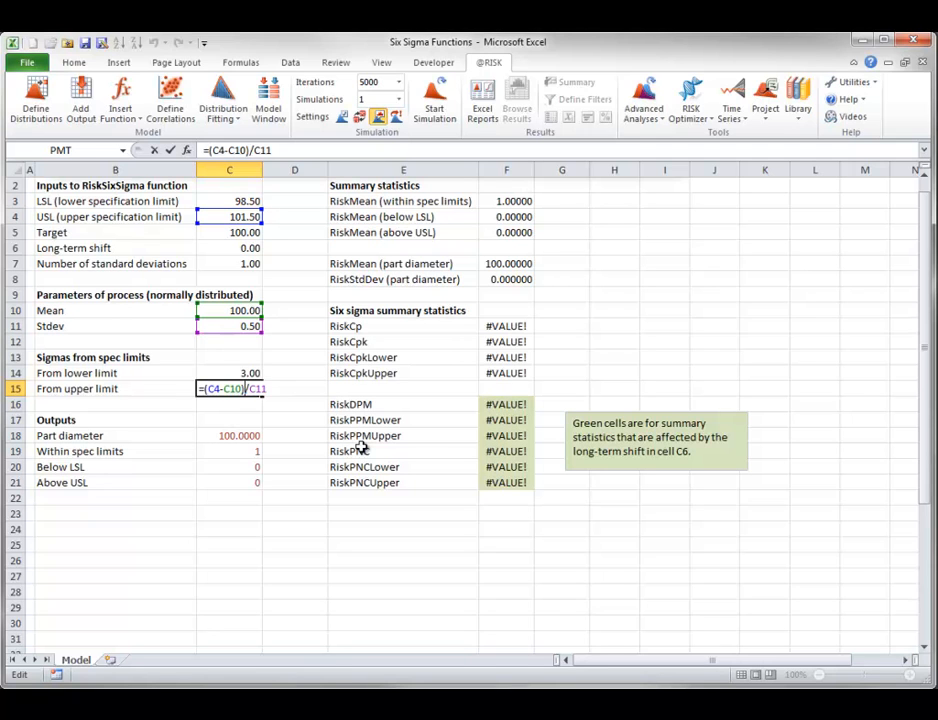
{"action": "key", "text": "Escape"}
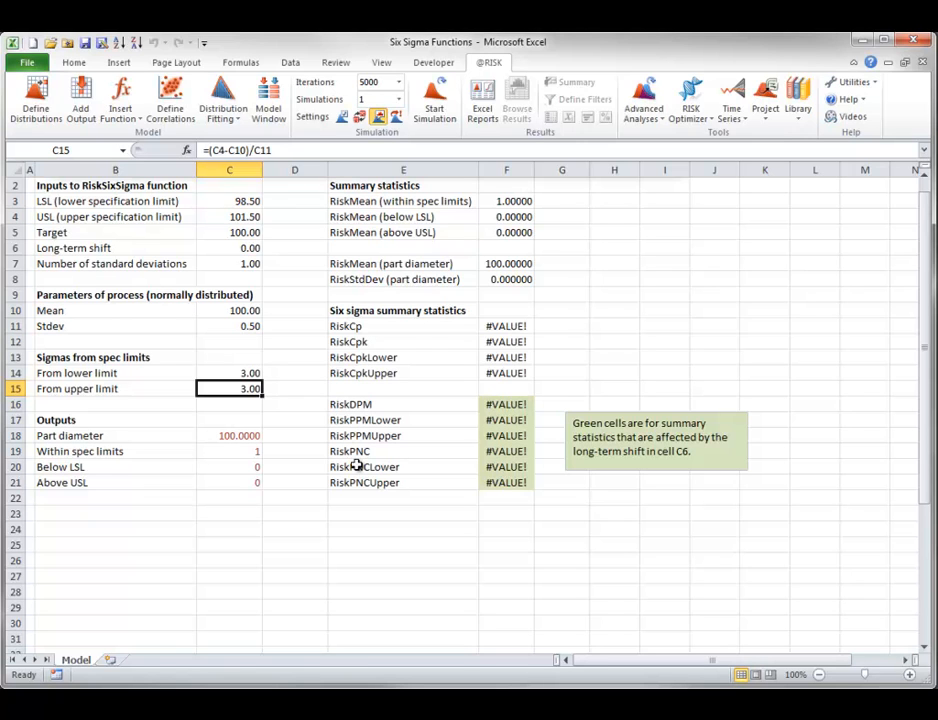
{"action": "left_click", "coordinate": [232, 436]}
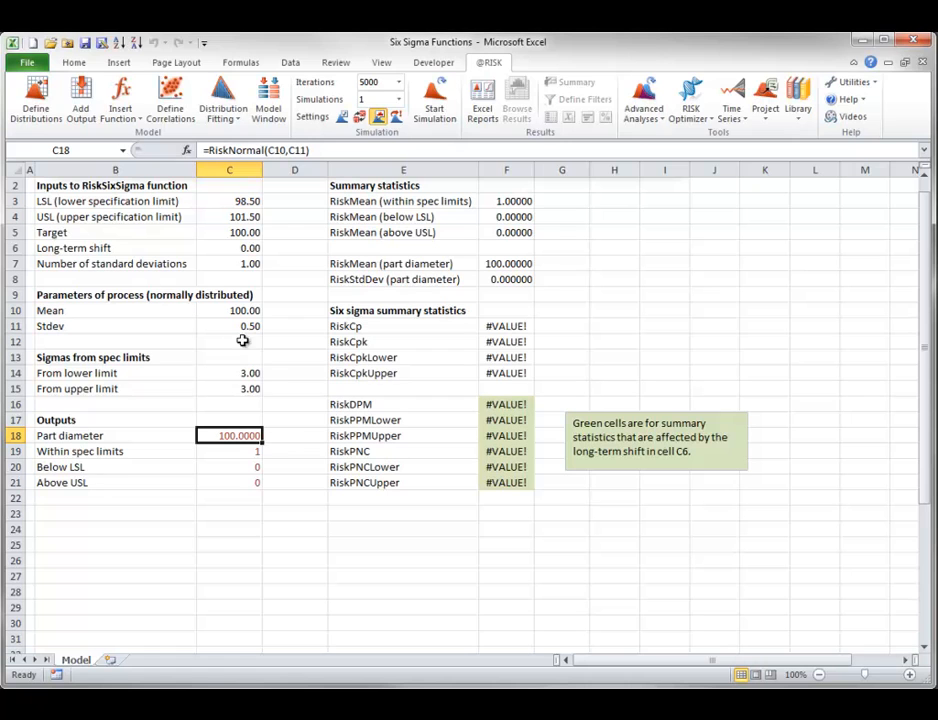
{"action": "left_click", "coordinate": [83, 91]}
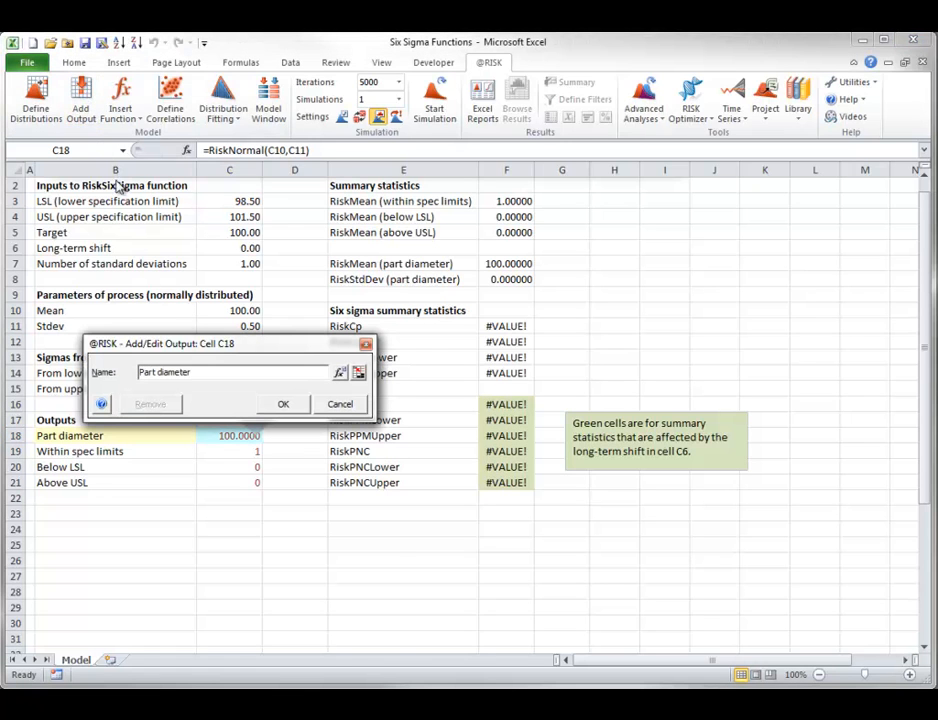
{"action": "left_click", "coordinate": [340, 375]}
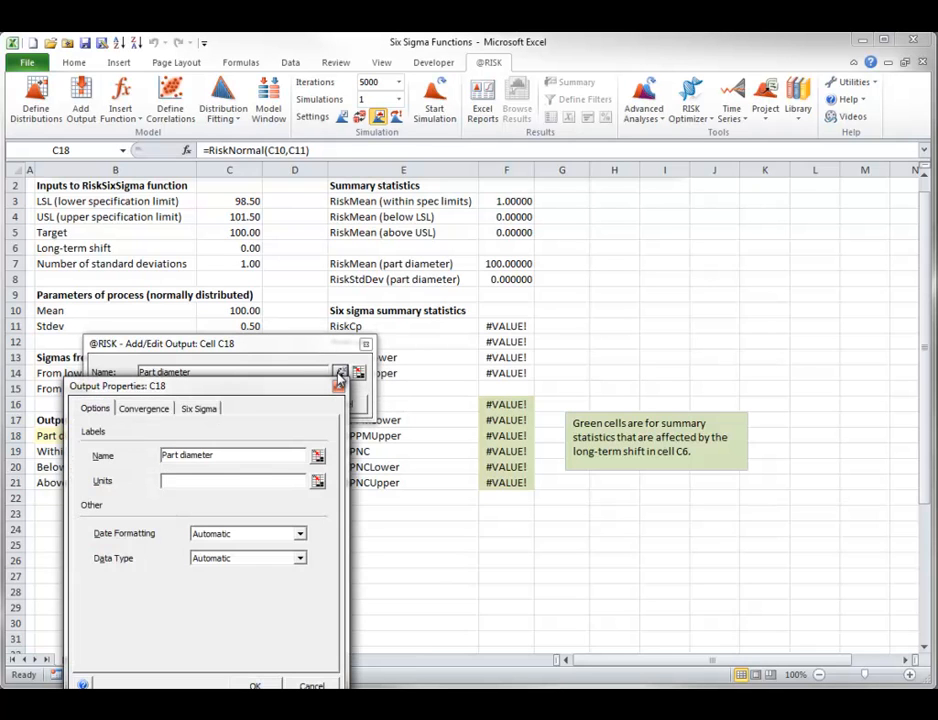
{"action": "left_click_drag", "start_coordinate": [262, 390], "coordinate": [456, 225]}
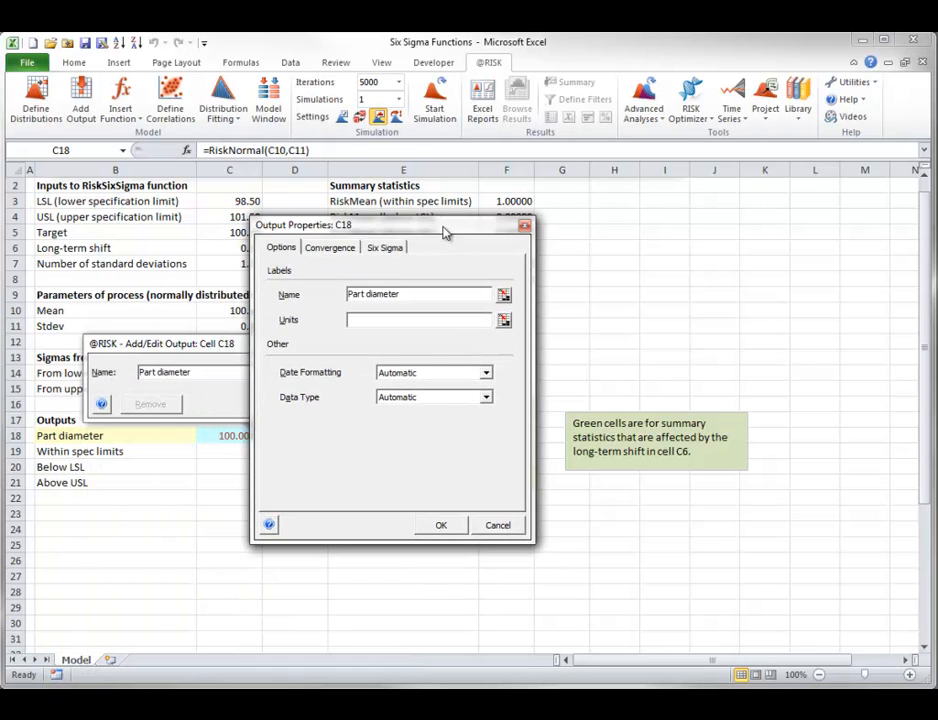
{"action": "left_click", "coordinate": [384, 249]}
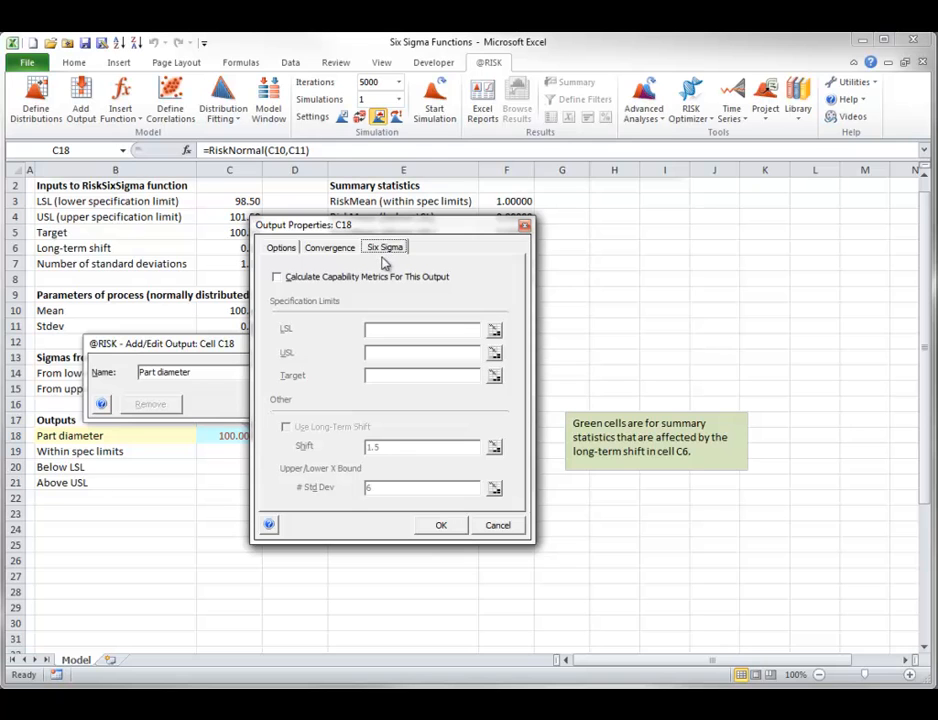
{"action": "left_click", "coordinate": [278, 279]}
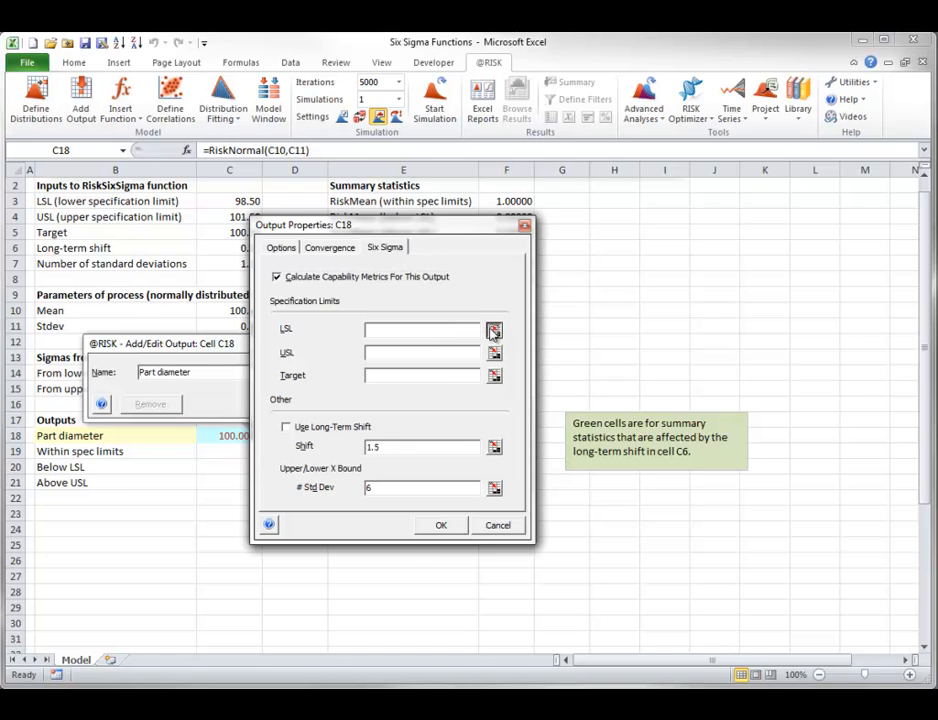
- Link the output's LSL to C3, USL to C4 and Target to C5
{"action": "left_click", "coordinate": [494, 331]}
{"action": "left_click", "coordinate": [229, 201]}
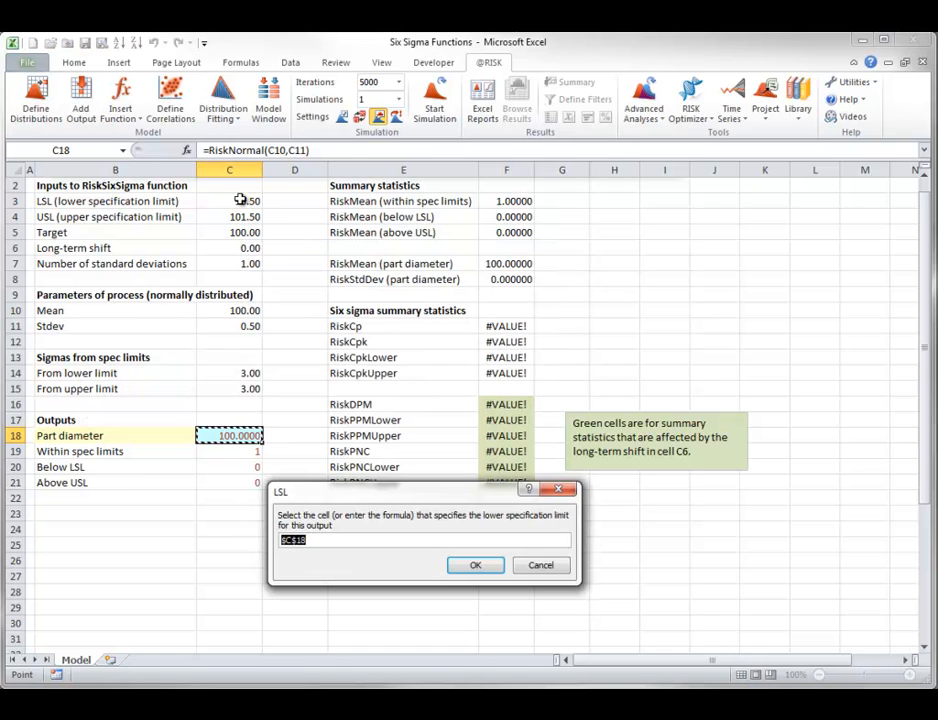
{"action": "left_click", "coordinate": [475, 565]}
{"action": "left_click", "coordinate": [494, 355]}
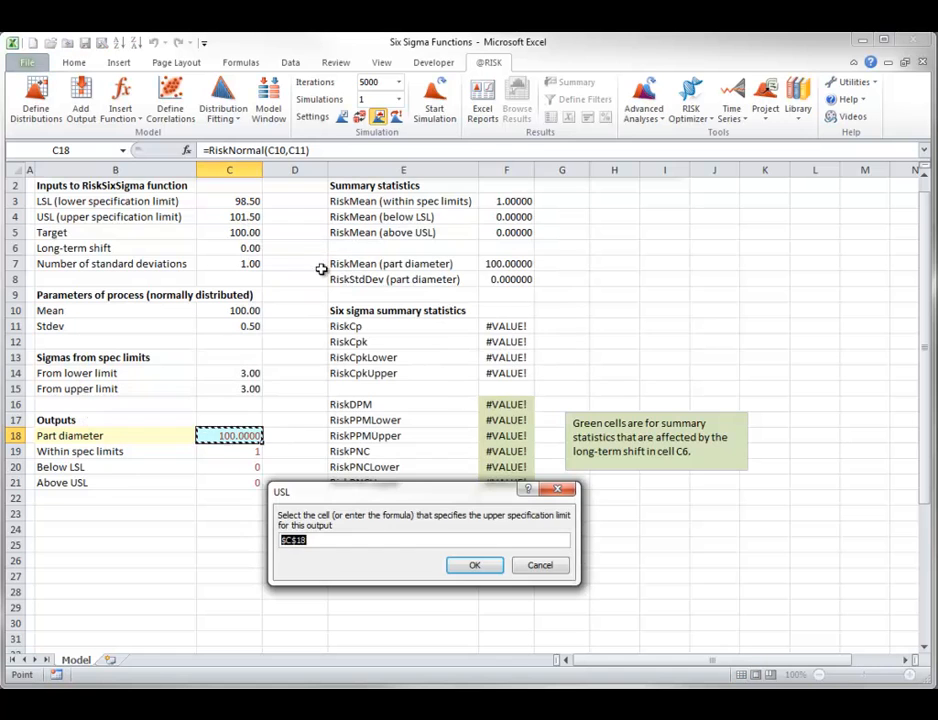
{"action": "left_click", "coordinate": [229, 216]}
{"action": "left_click", "coordinate": [475, 565]}
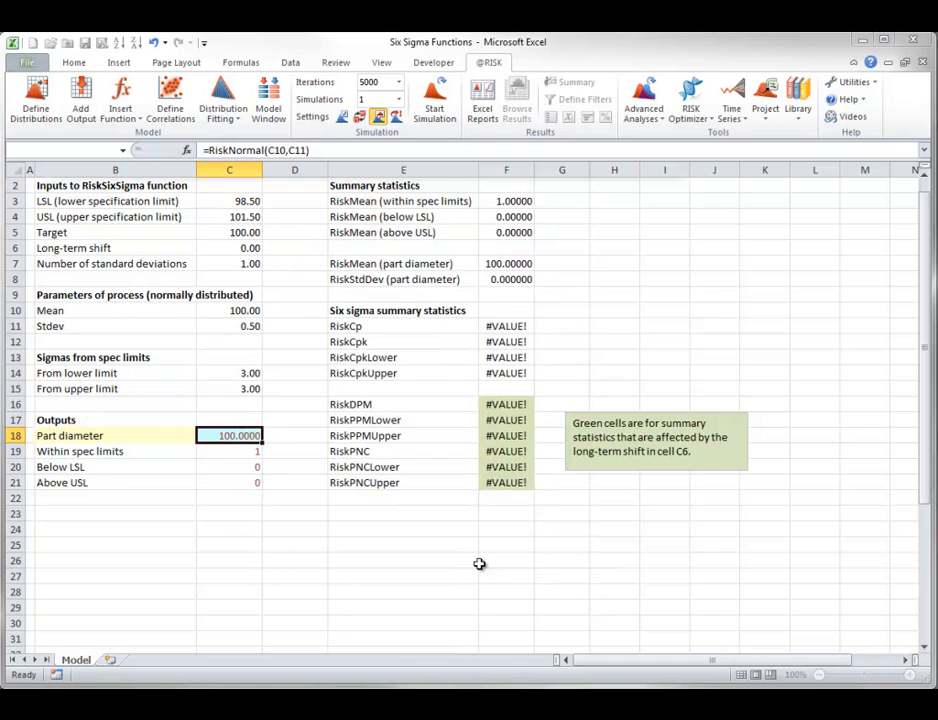
{"action": "left_click", "coordinate": [494, 373]}
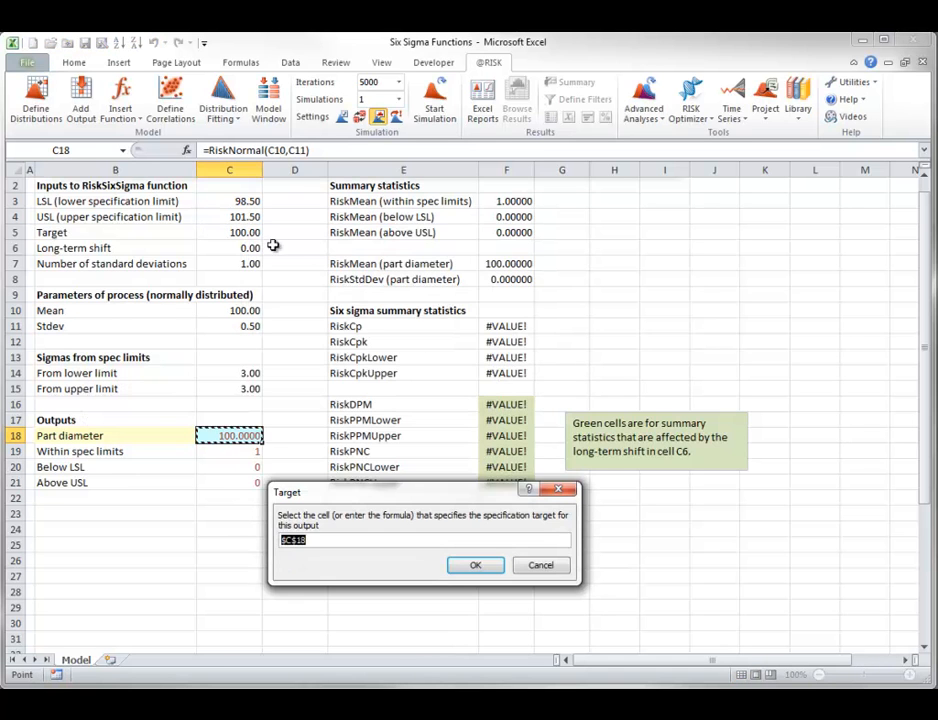
{"action": "left_click", "coordinate": [232, 232]}
{"action": "left_click", "coordinate": [475, 565]}
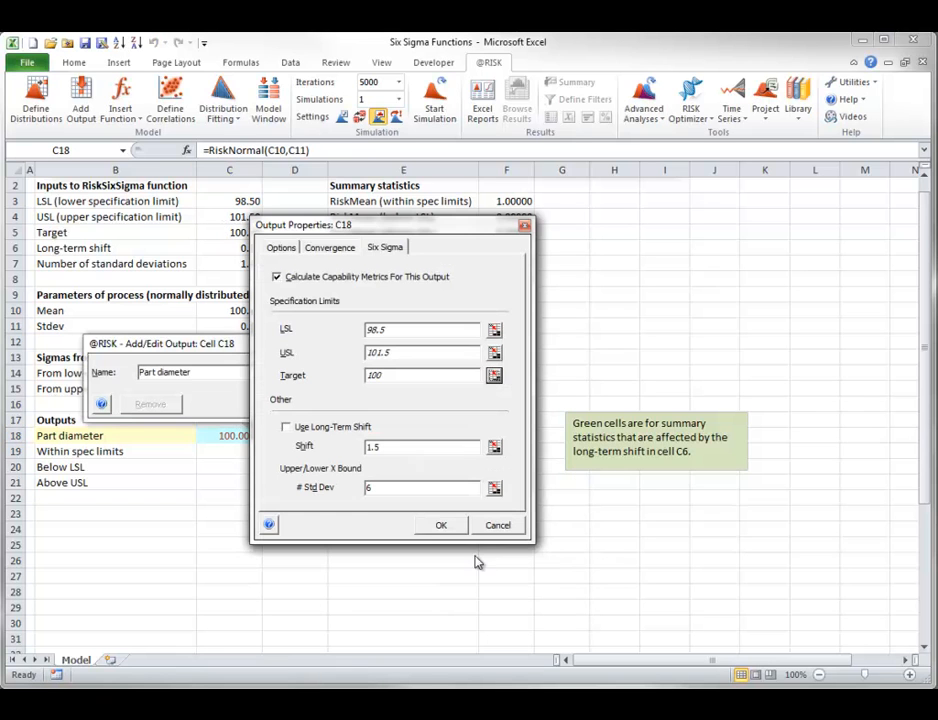
- Enable the long-term shift with its value linked to C6, and link the number of standard deviations to C7
{"action": "left_click", "coordinate": [286, 427]}
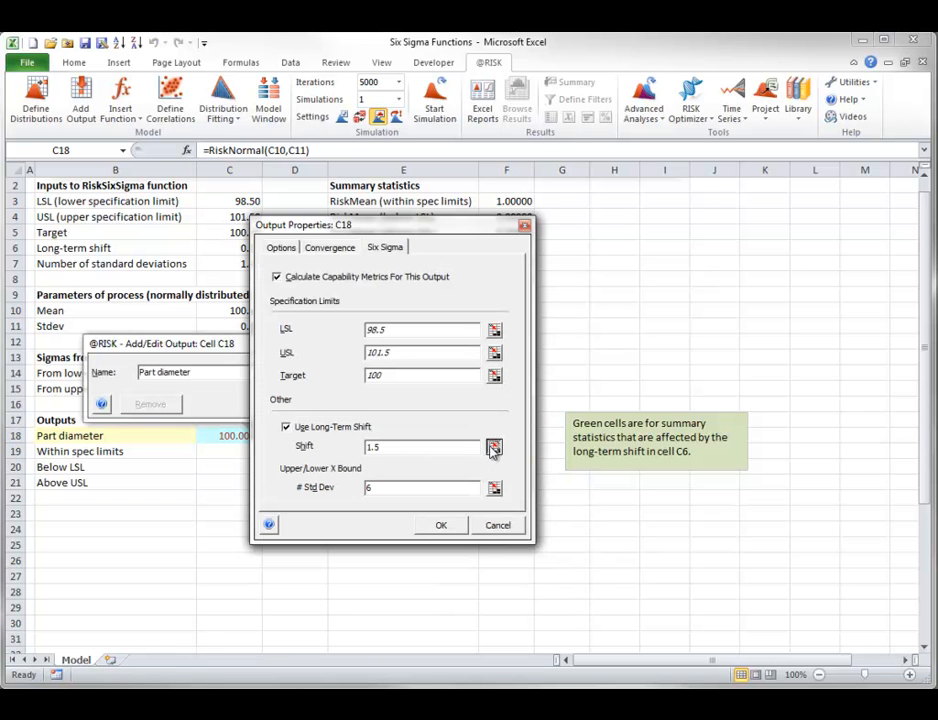
{"action": "left_click", "coordinate": [494, 447]}
{"action": "left_click", "coordinate": [248, 249]}
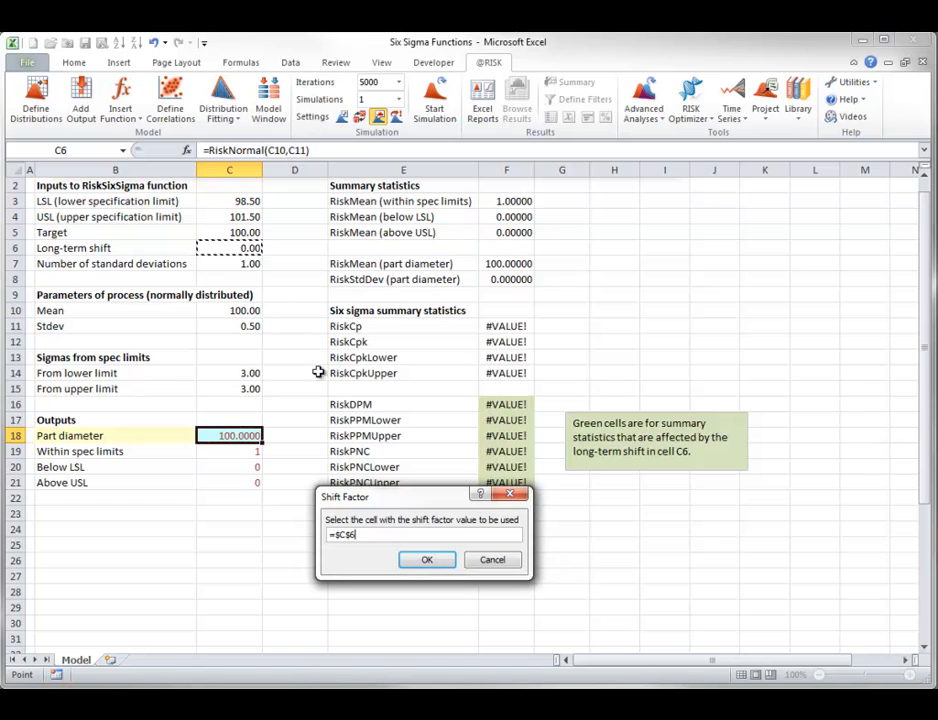
{"action": "left_click", "coordinate": [427, 560]}
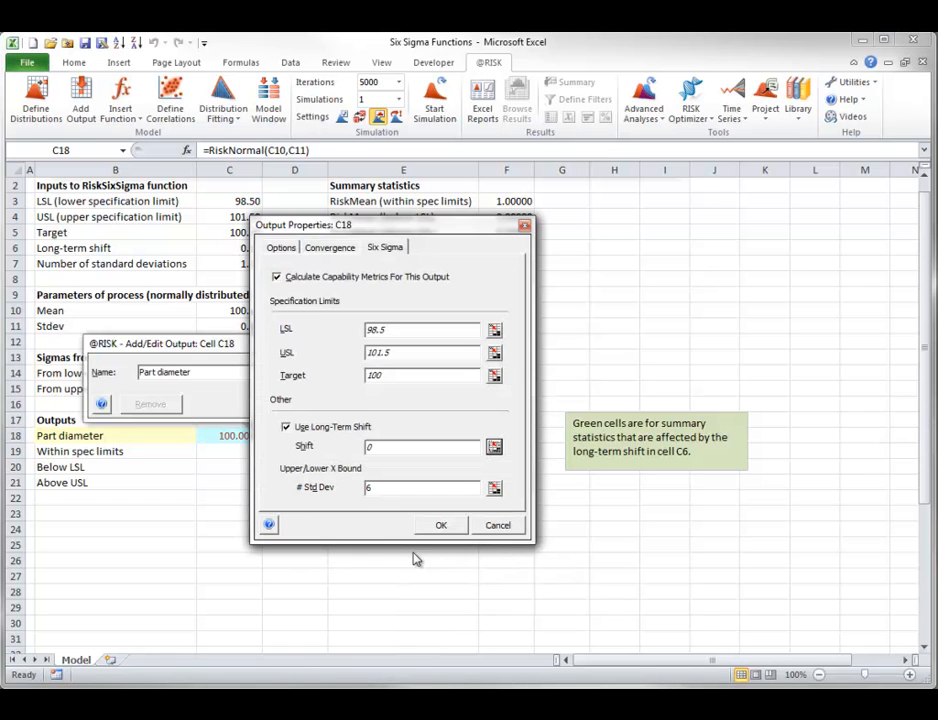
{"action": "left_click", "coordinate": [494, 487]}
{"action": "left_click", "coordinate": [250, 264]}
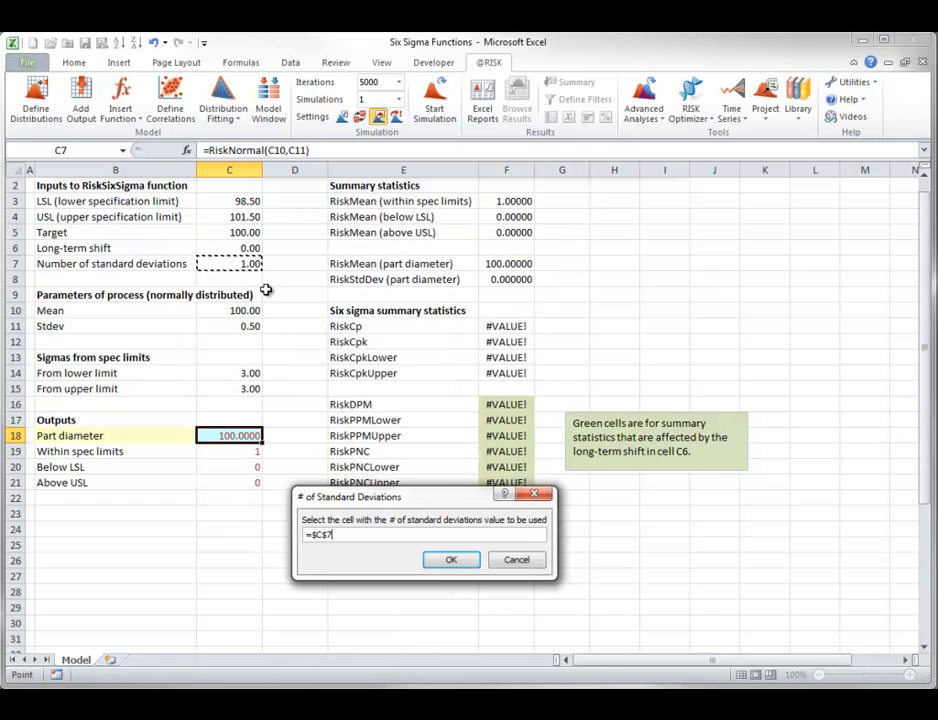
{"action": "left_click", "coordinate": [451, 560]}
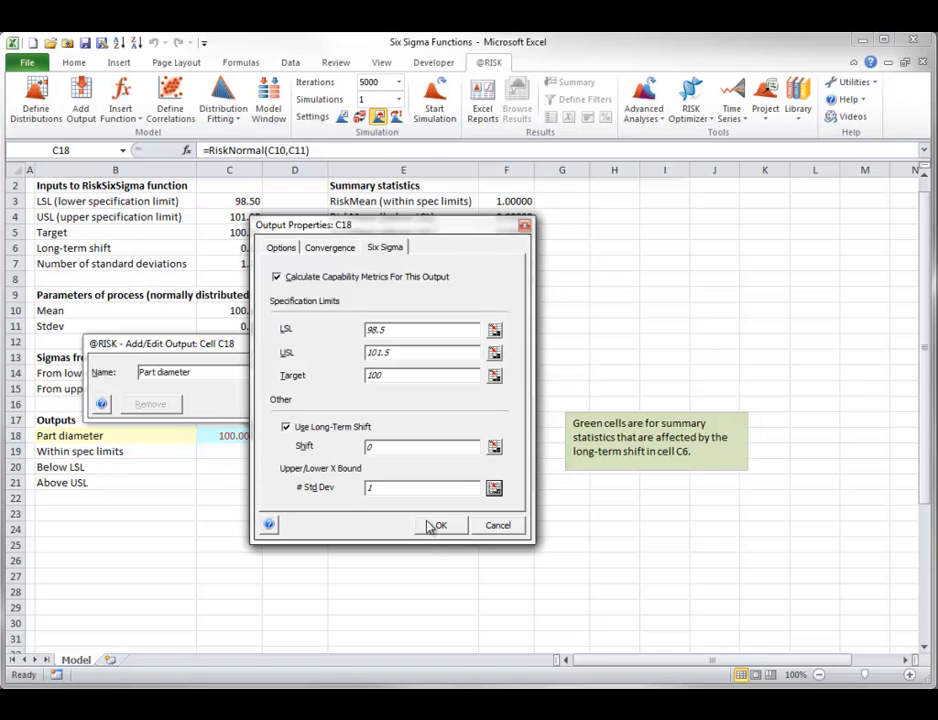
- Apply the part diameter output definition and inspect the full RiskOutput formula in C18
{"action": "left_click", "coordinate": [432, 527]}
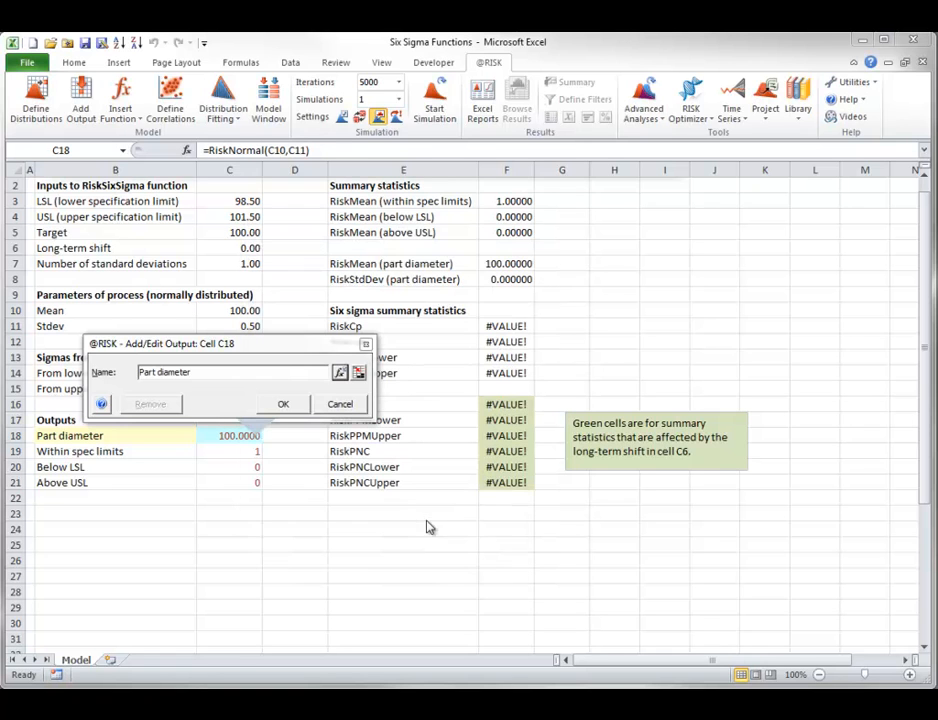
{"action": "left_click", "coordinate": [296, 405]}
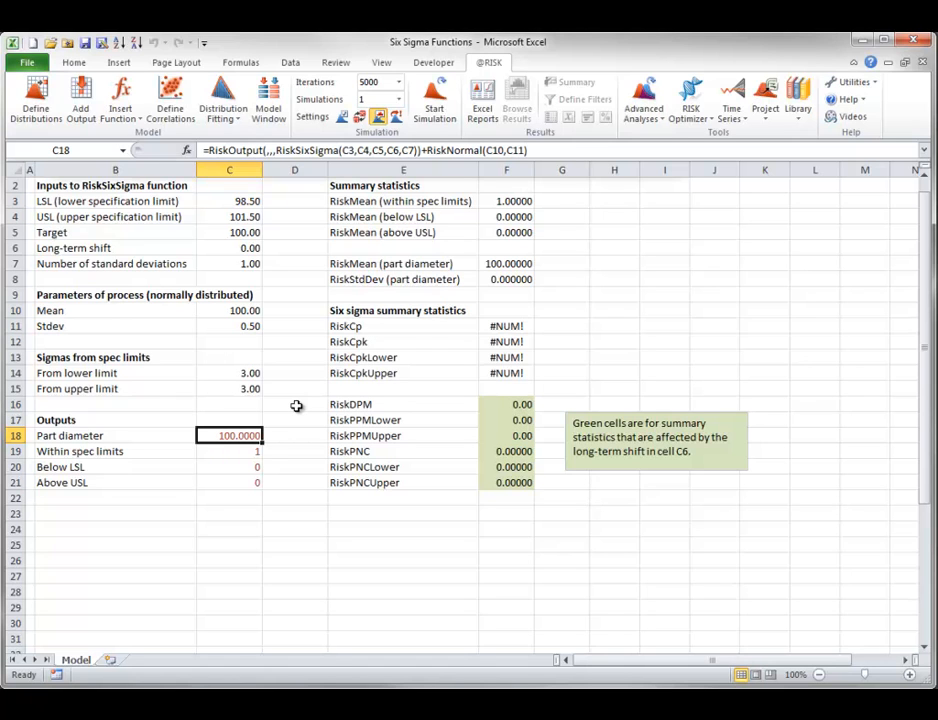
{"action": "double_click", "coordinate": [245, 433]}
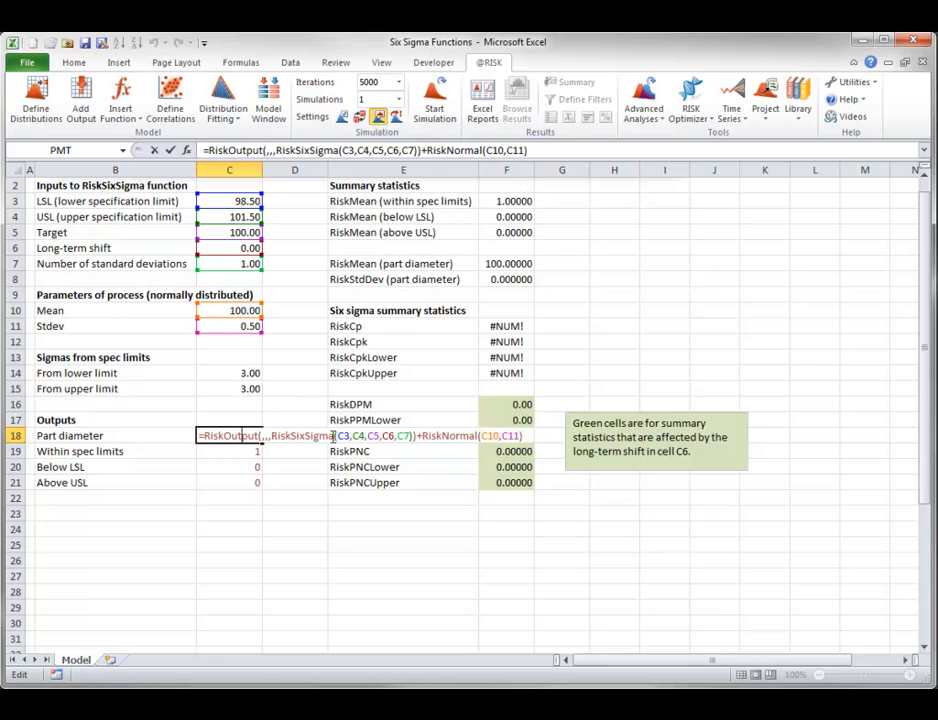
{"action": "key", "text": "Escape"}
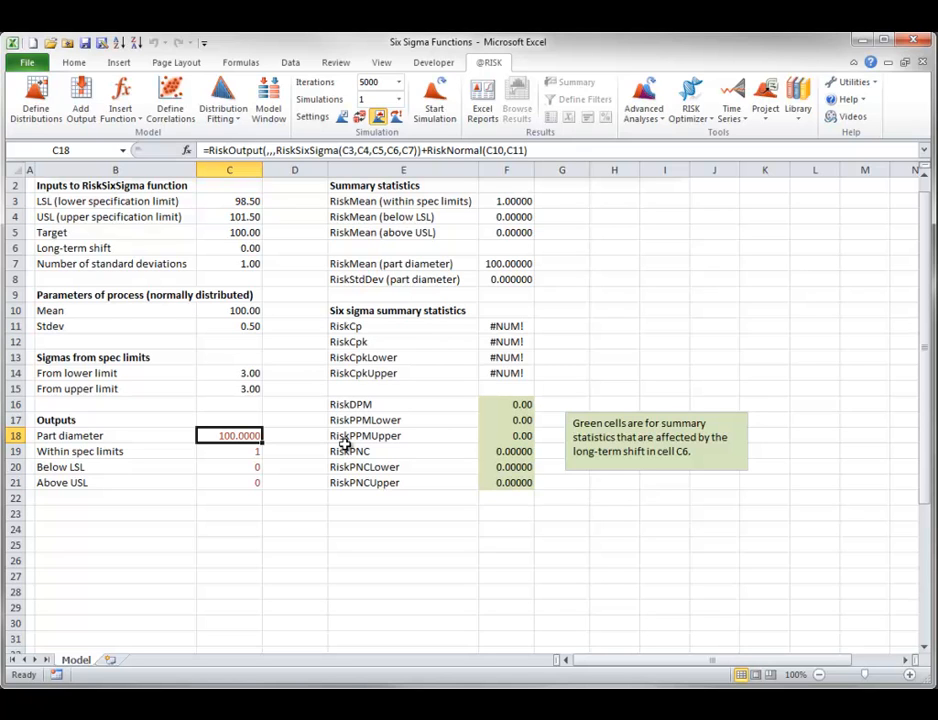
- Run the simulation, move the part diameter graph's delimiters to the spec limits 98.5 and 101.5, and close the graph
{"action": "left_click", "coordinate": [437, 98]}
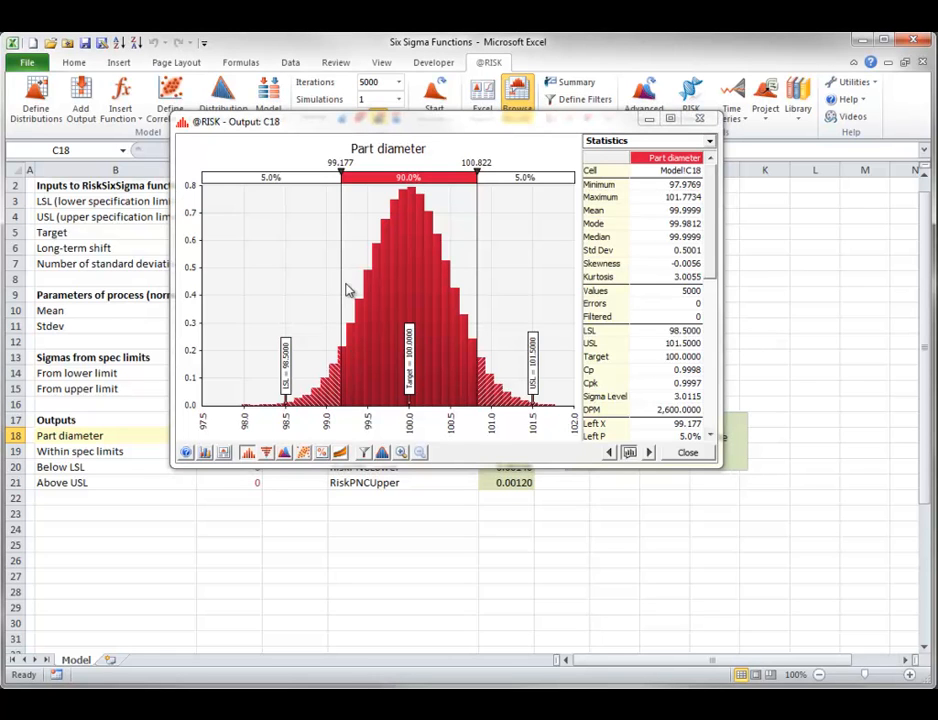
{"action": "left_click_drag", "start_coordinate": [341, 289], "coordinate": [285, 291]}
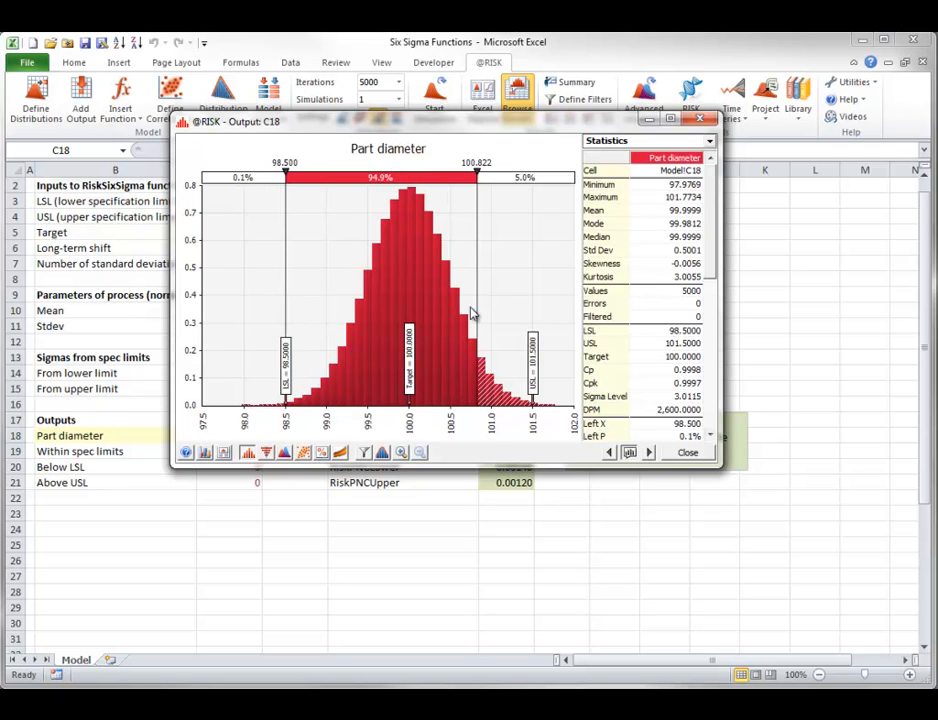
{"action": "left_click_drag", "start_coordinate": [477, 313], "coordinate": [532, 313]}
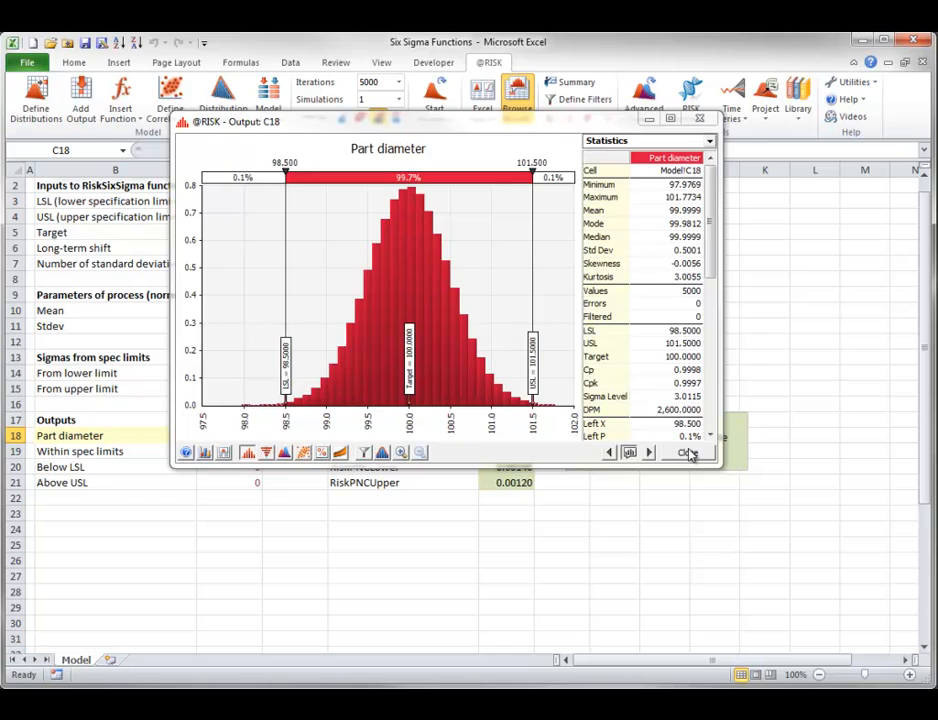
{"action": "left_click", "coordinate": [688, 452]}
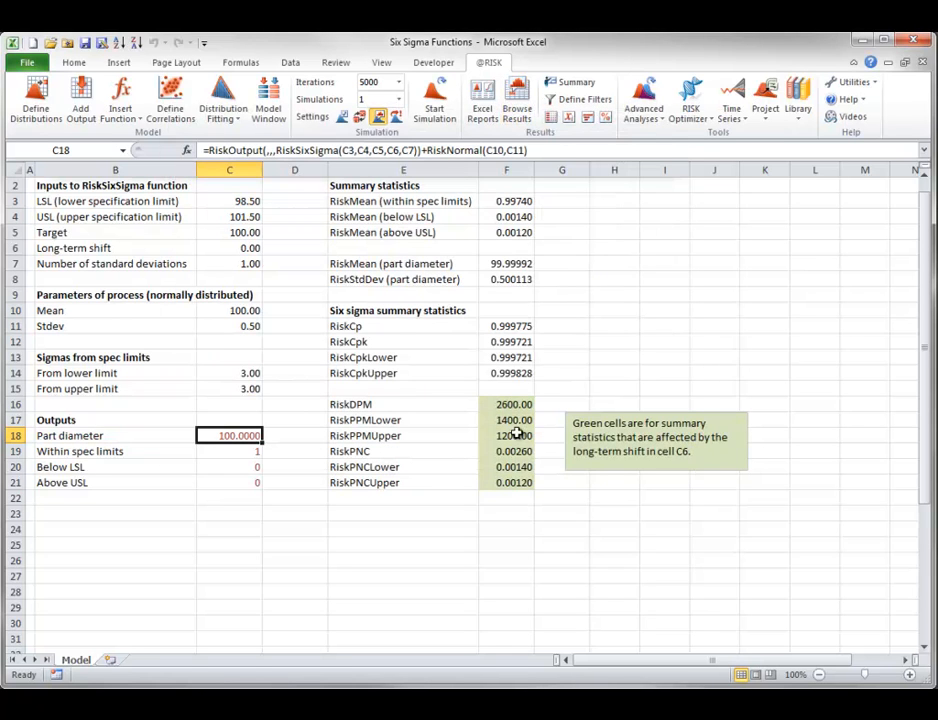
- Run the simulation with the process mean in C10 set to 100.5 and the standard deviation in C11 set to 0.75
{"action": "left_click", "coordinate": [232, 311]}
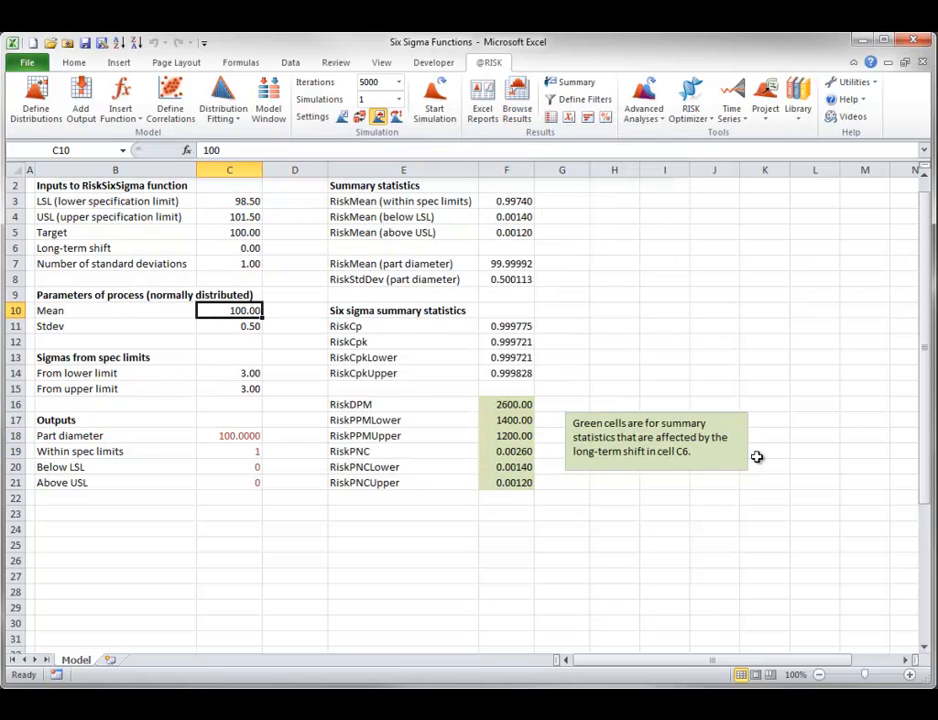
{"action": "type", "text": "100."}
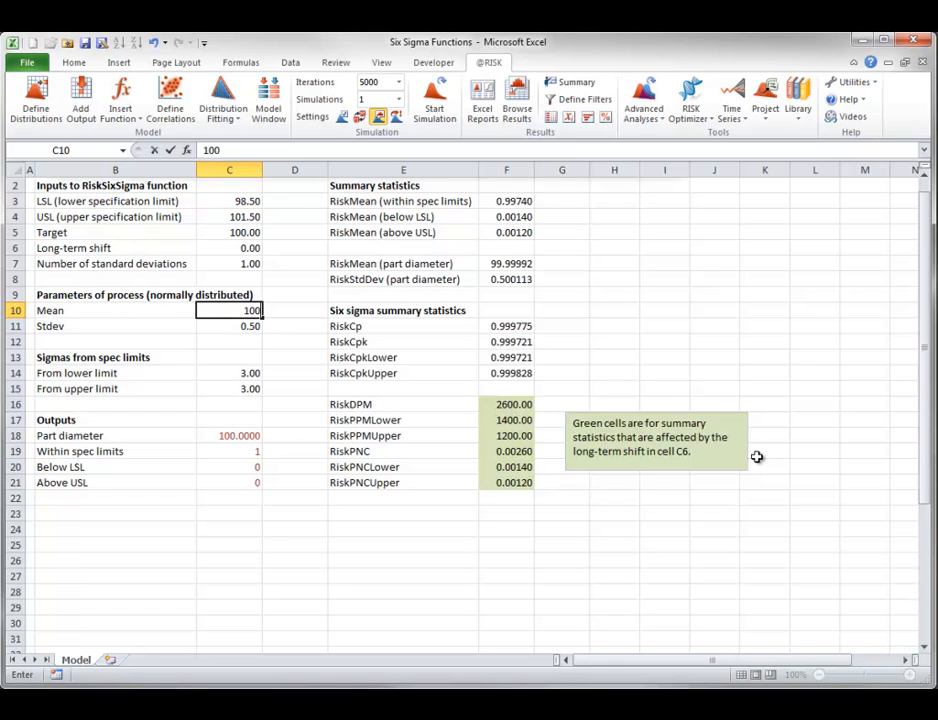
{"action": "type", "text": "5"}
{"action": "left_click", "coordinate": [253, 330]}
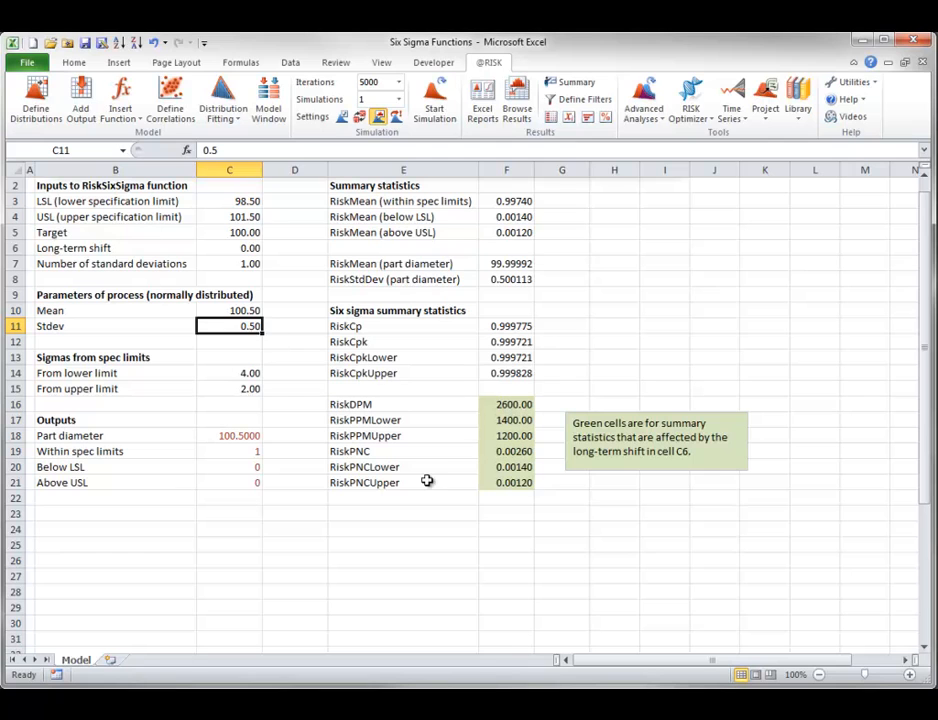
{"action": "type", "text": ".75"}
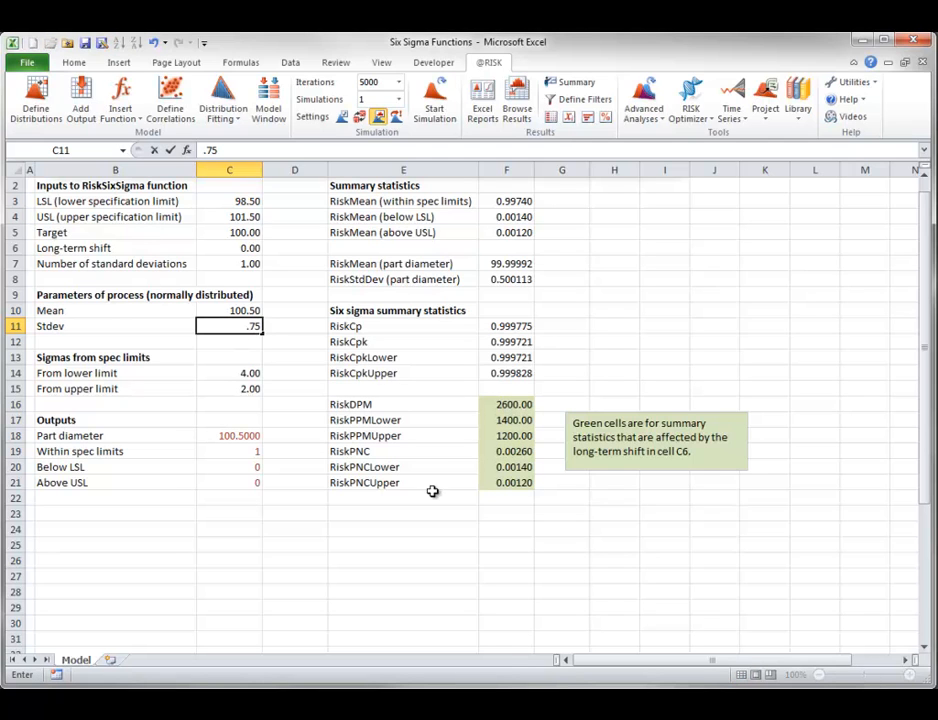
{"action": "left_click", "coordinate": [338, 510]}
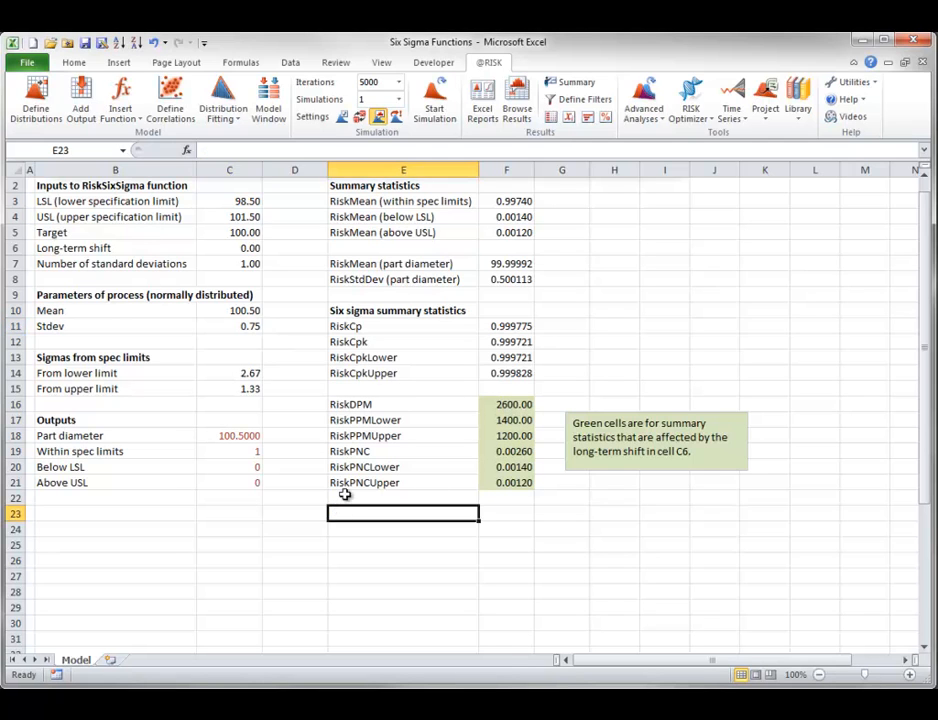
{"action": "left_click", "coordinate": [437, 104]}
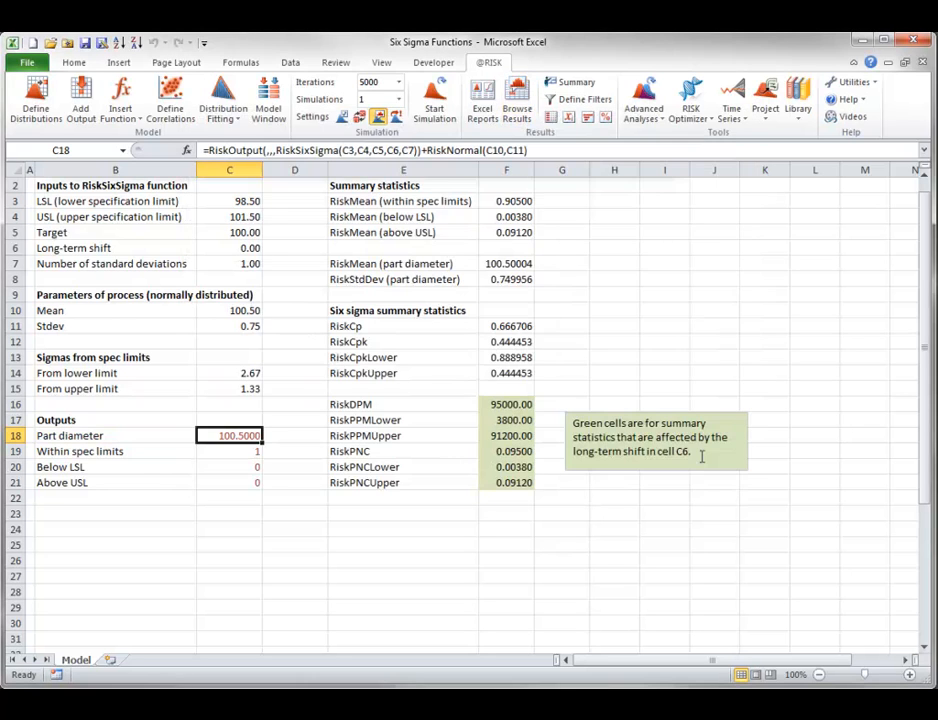
{"action": "left_click", "coordinate": [705, 459]}
- Restore the process mean to 100 and the standard deviation to 0.5, and rerun the simulation, closing its part diameter graph
{"action": "left_click", "coordinate": [245, 310]}
{"action": "type", "text": "100"}
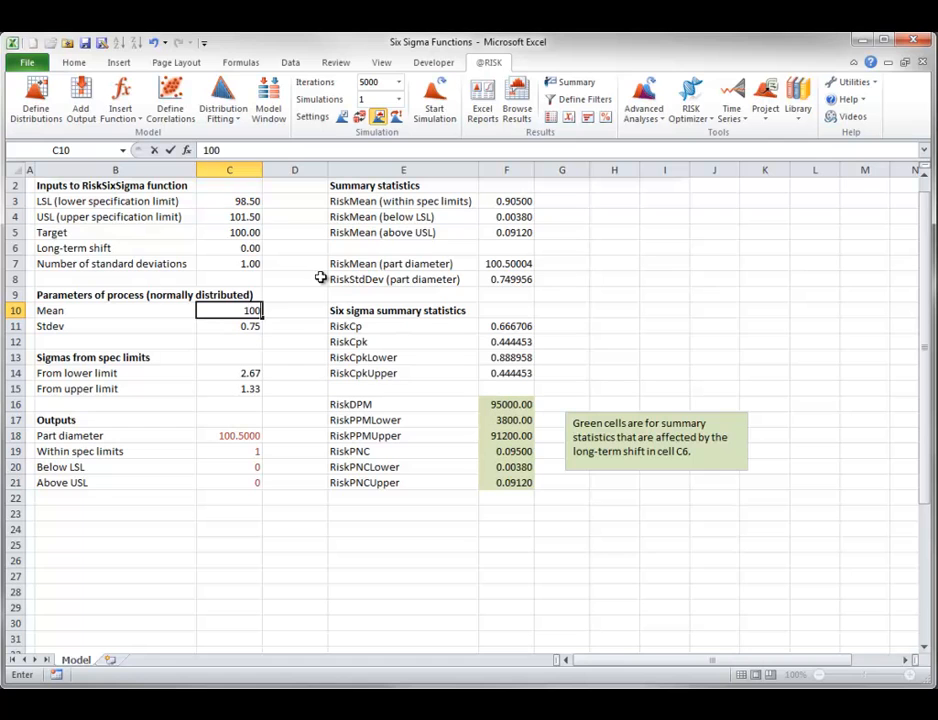
{"action": "left_click", "coordinate": [245, 324]}
{"action": "type", "text": "."}
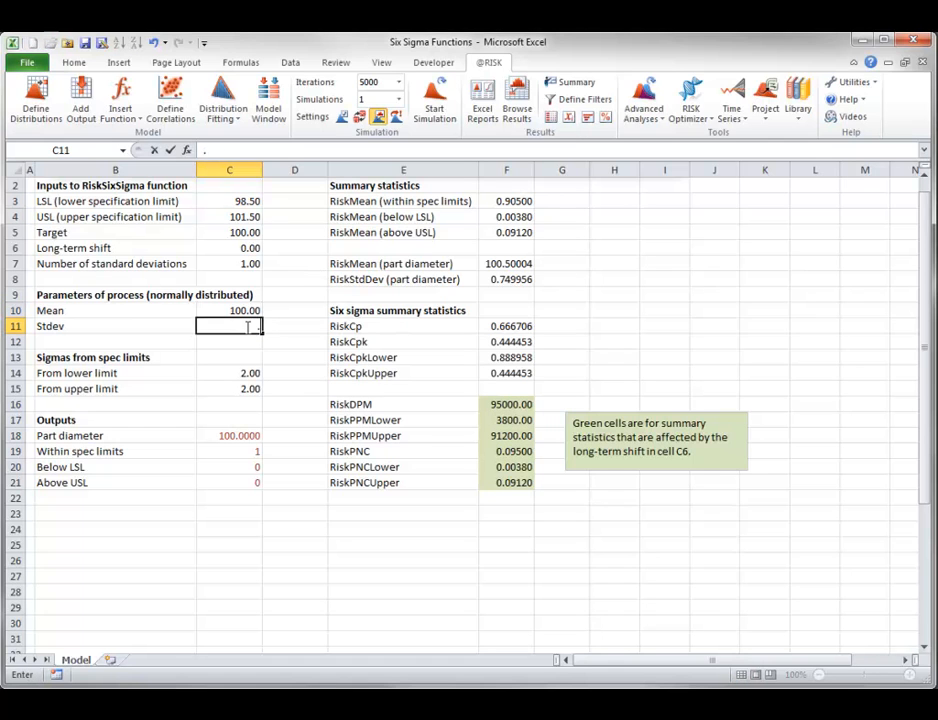
{"action": "type", "text": "5"}
{"action": "left_click", "coordinate": [283, 451]}
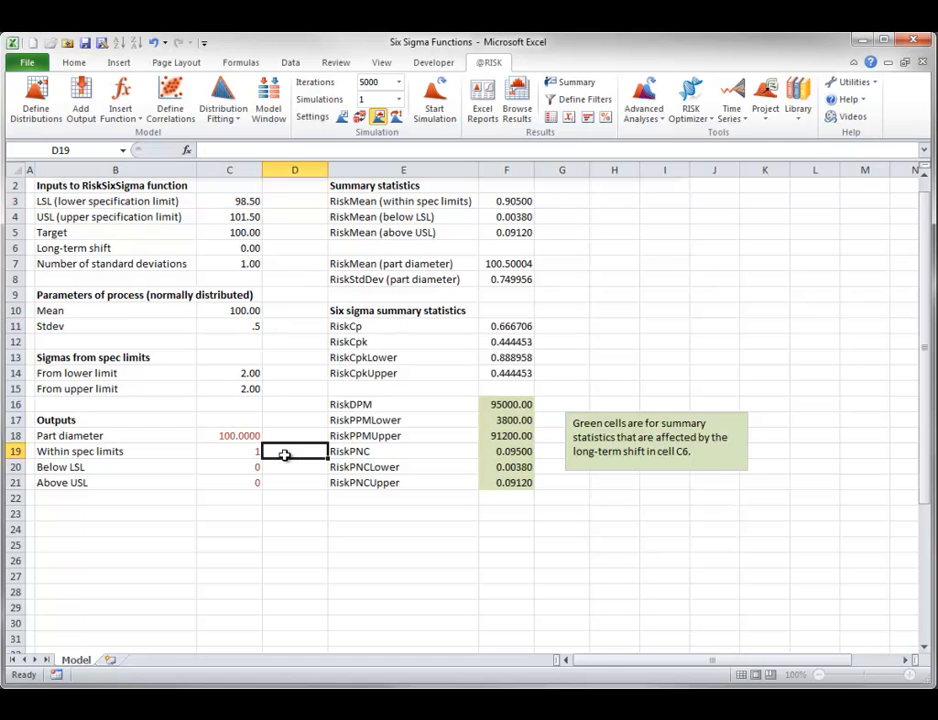
{"action": "left_click", "coordinate": [434, 100]}
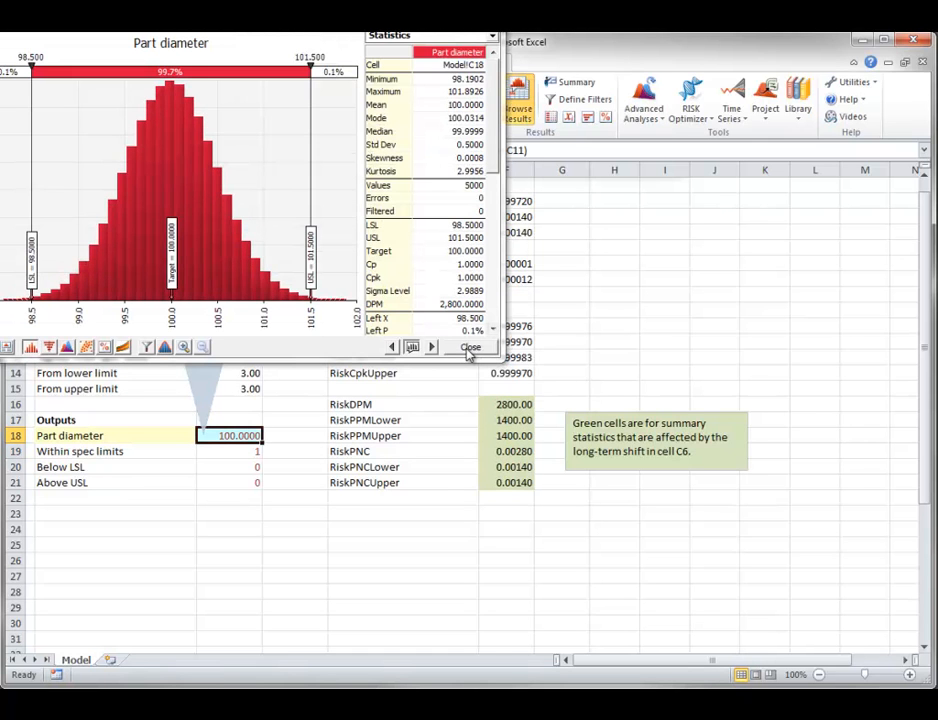
{"action": "left_click", "coordinate": [470, 348]}
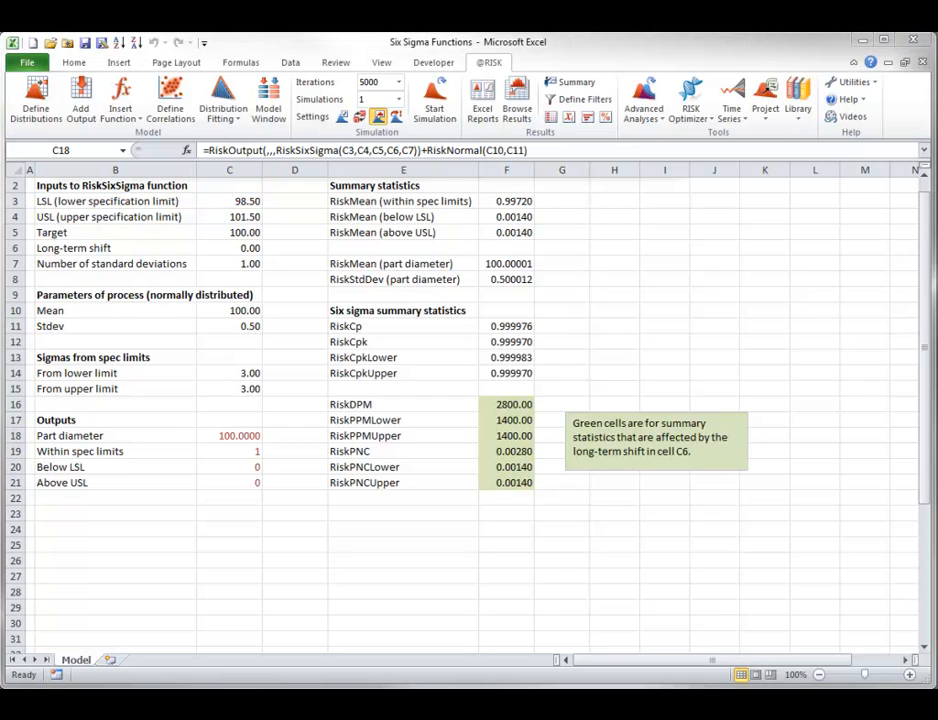
- Inspect the RiskMean formulas in F3:F5 for the within spec limits, below LSL and above USL outputs
{"action": "double_click", "coordinate": [510, 201]}
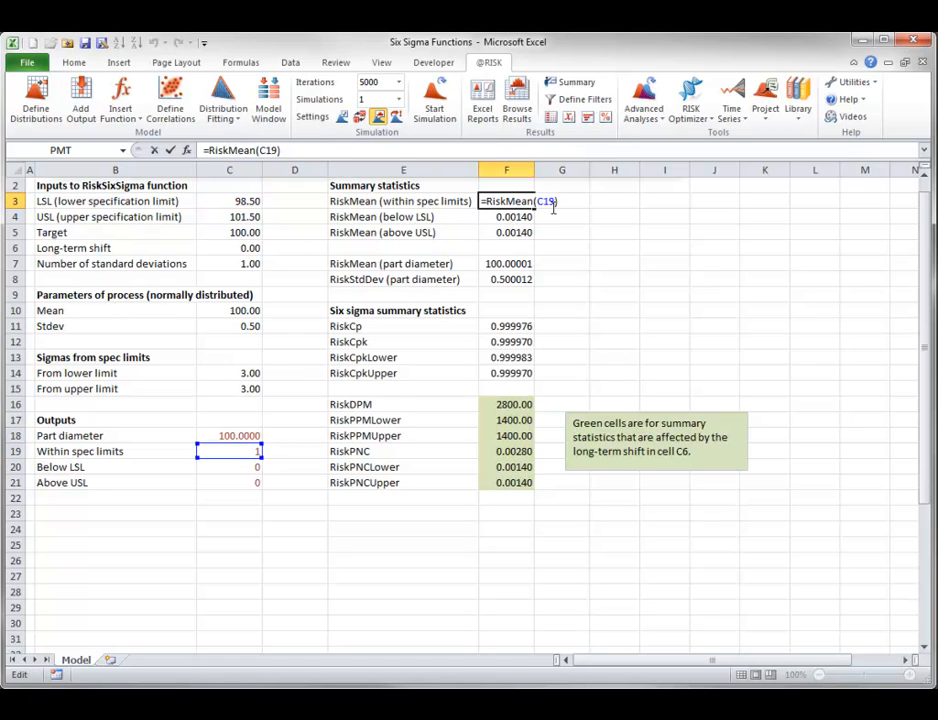
{"action": "key", "text": "Escape"}
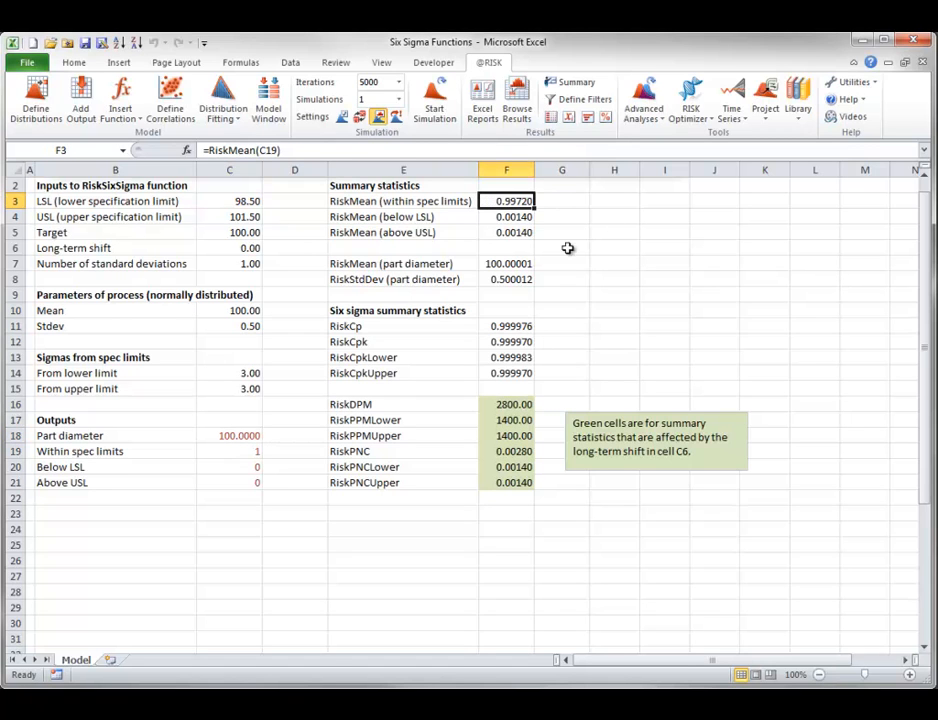
{"action": "double_click", "coordinate": [510, 216]}
{"action": "key", "text": "Escape"}
{"action": "left_click", "coordinate": [513, 232]}
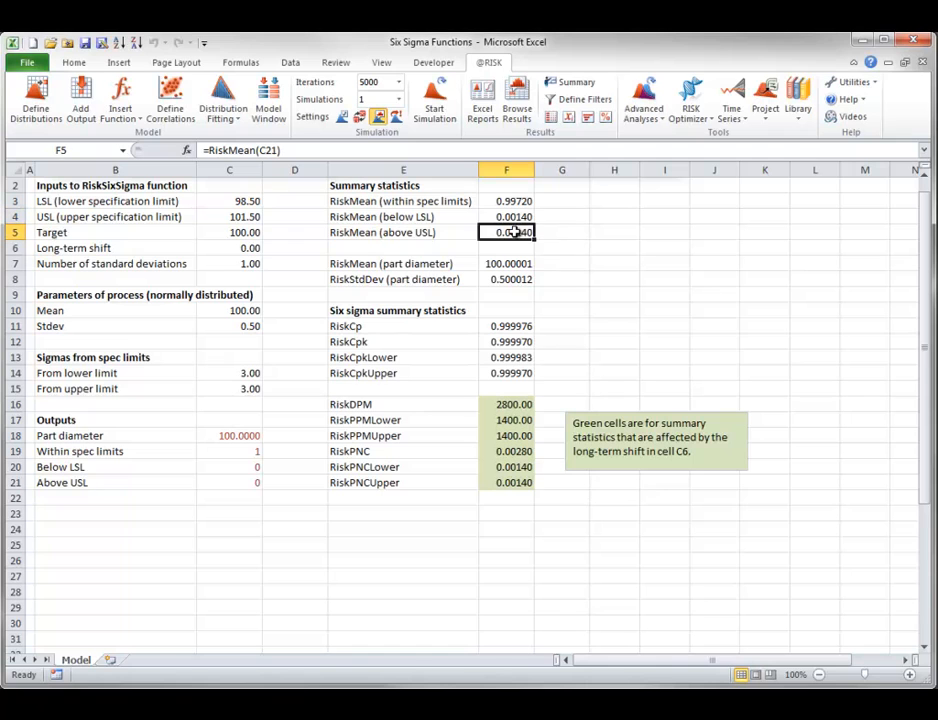
{"action": "double_click", "coordinate": [513, 232]}
{"action": "key", "text": "Escape"}
- Inspect the RiskMean, RiskStdDev and RiskCp formulas for the part diameter in F7, F8 and F11
{"action": "double_click", "coordinate": [500, 263]}
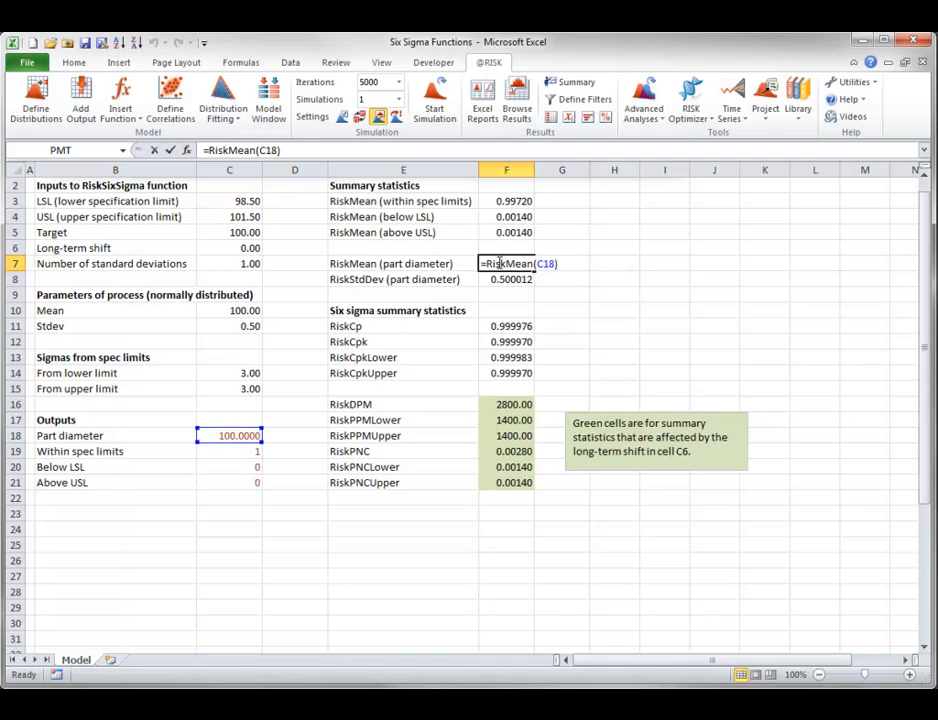
{"action": "key", "text": "Escape"}
{"action": "double_click", "coordinate": [502, 279]}
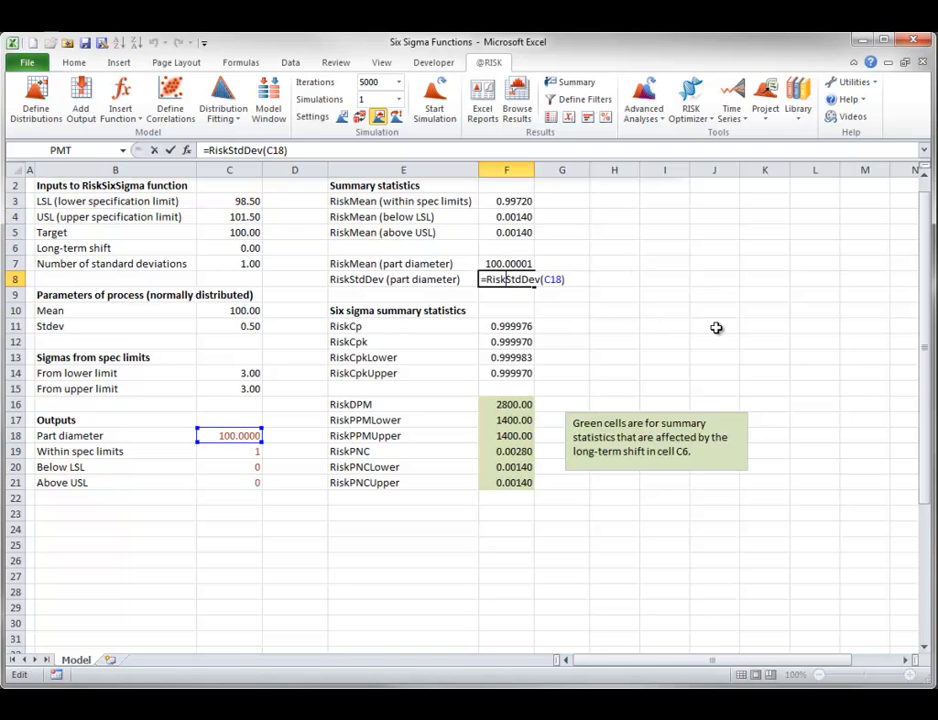
{"action": "key", "text": "Escape"}
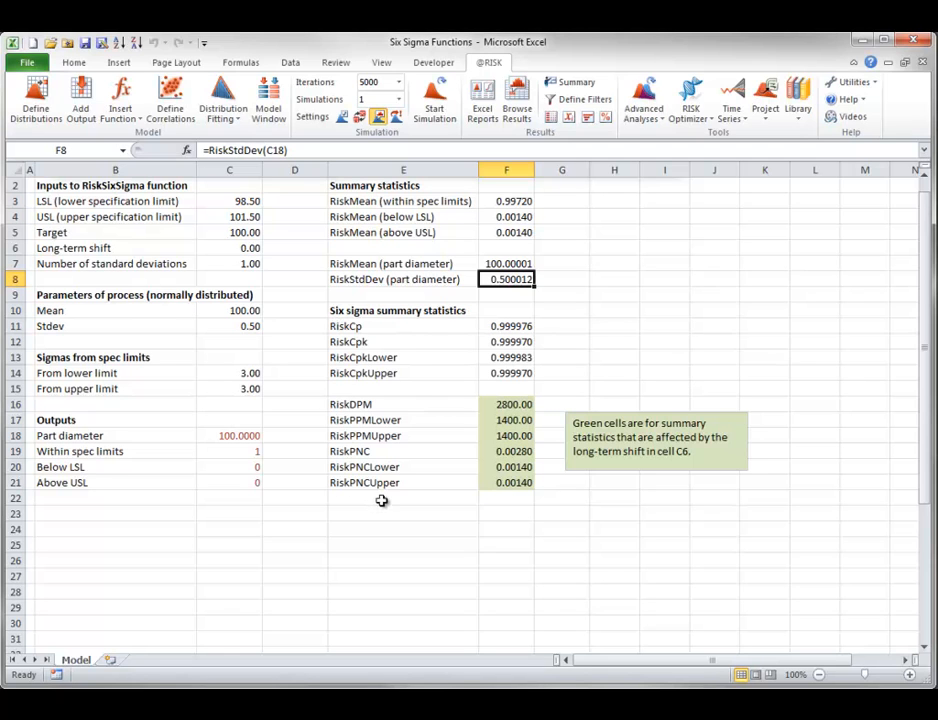
{"action": "double_click", "coordinate": [507, 327]}
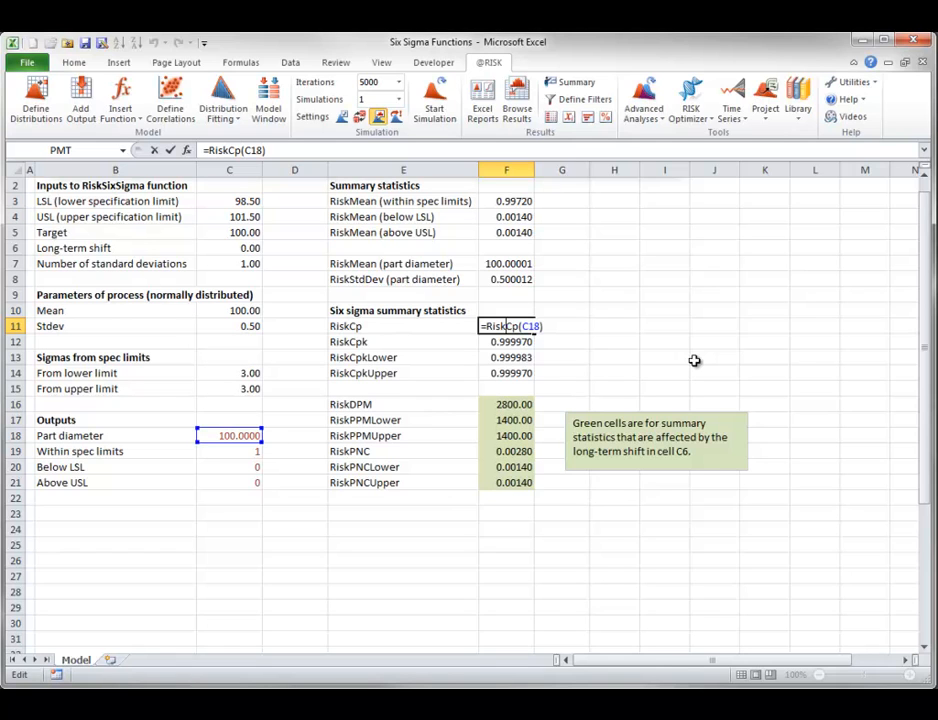
{"action": "key", "text": "Escape"}
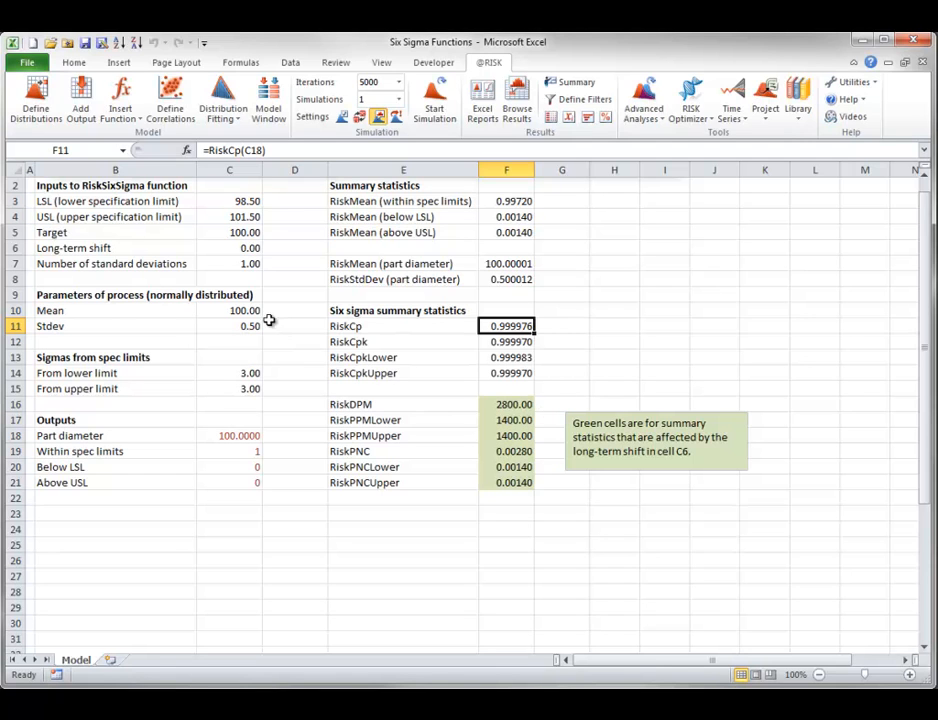
- Rerun the simulation with only the process mean in C10 changed to 100.5, and close the part diameter graph
{"action": "left_click", "coordinate": [227, 311]}
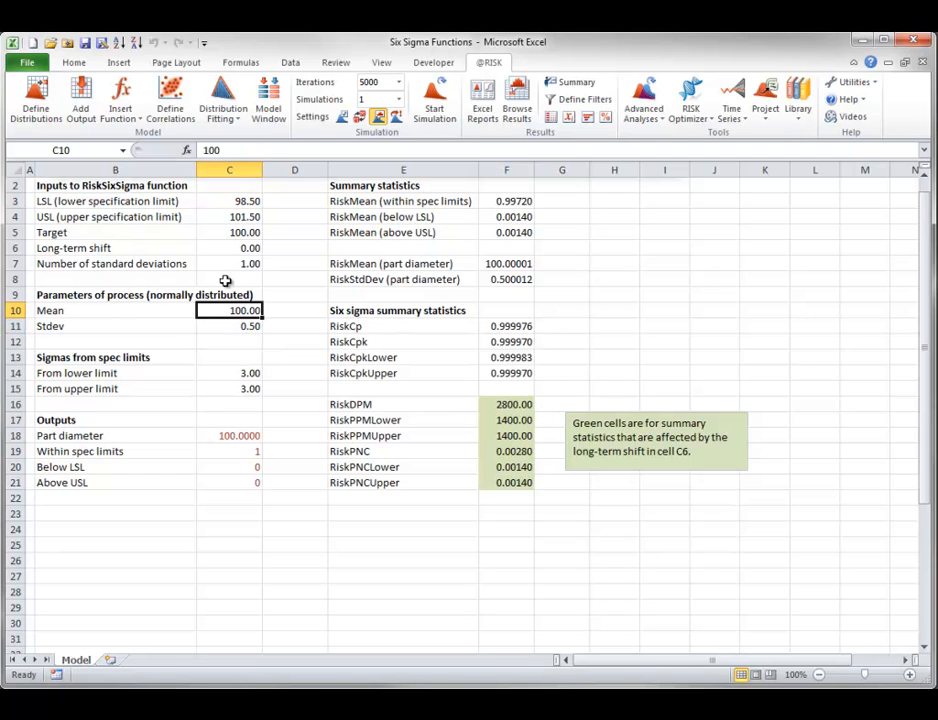
{"action": "type", "text": "100.5"}
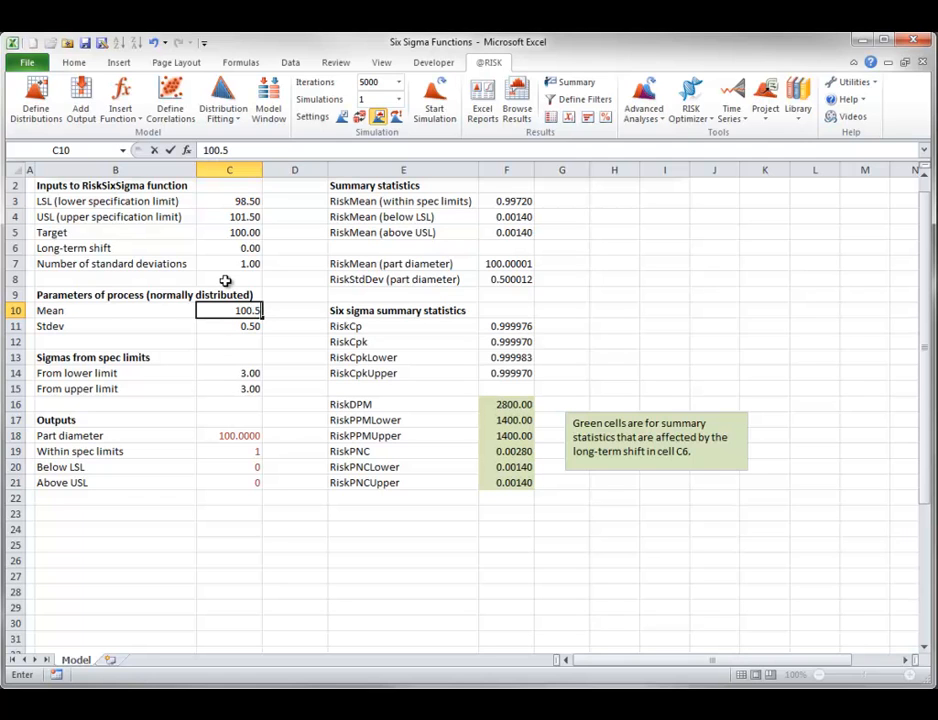
{"action": "left_click", "coordinate": [295, 325]}
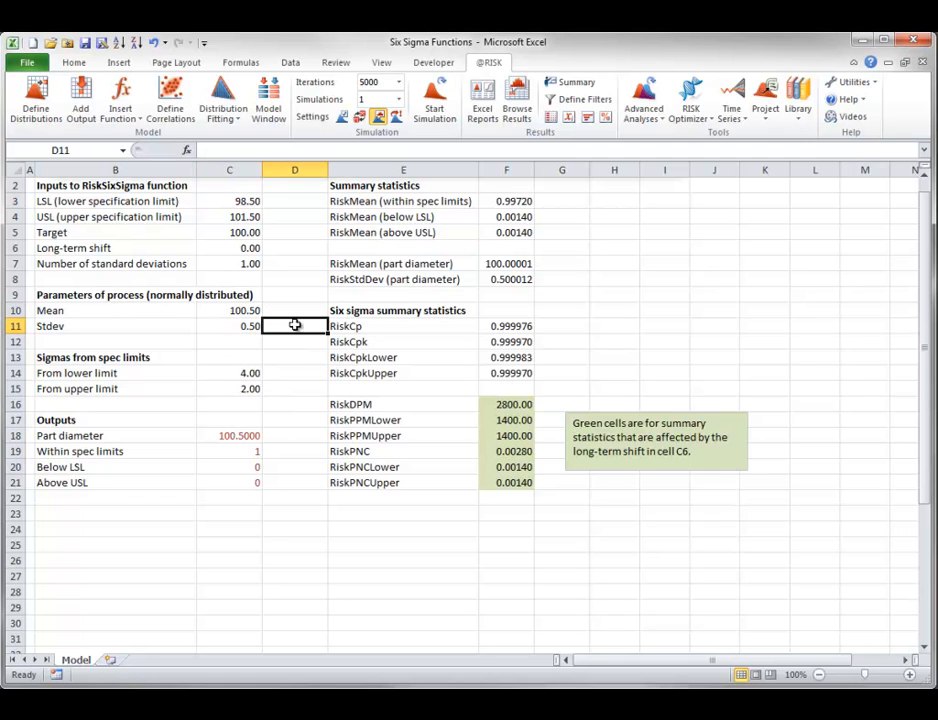
{"action": "left_click", "coordinate": [433, 110]}
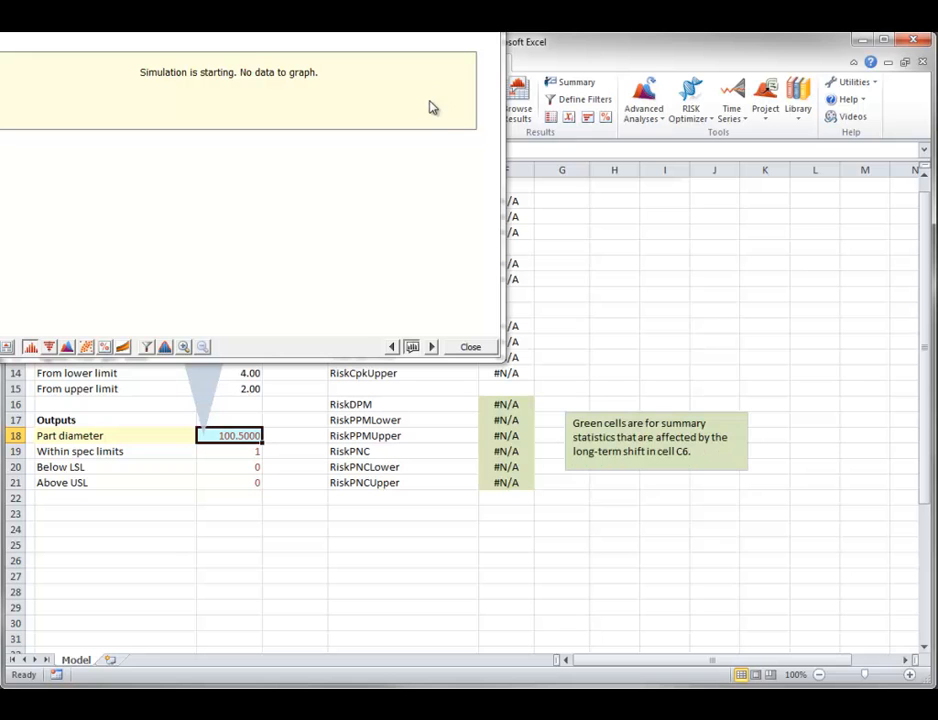
{"action": "left_click", "coordinate": [468, 347]}
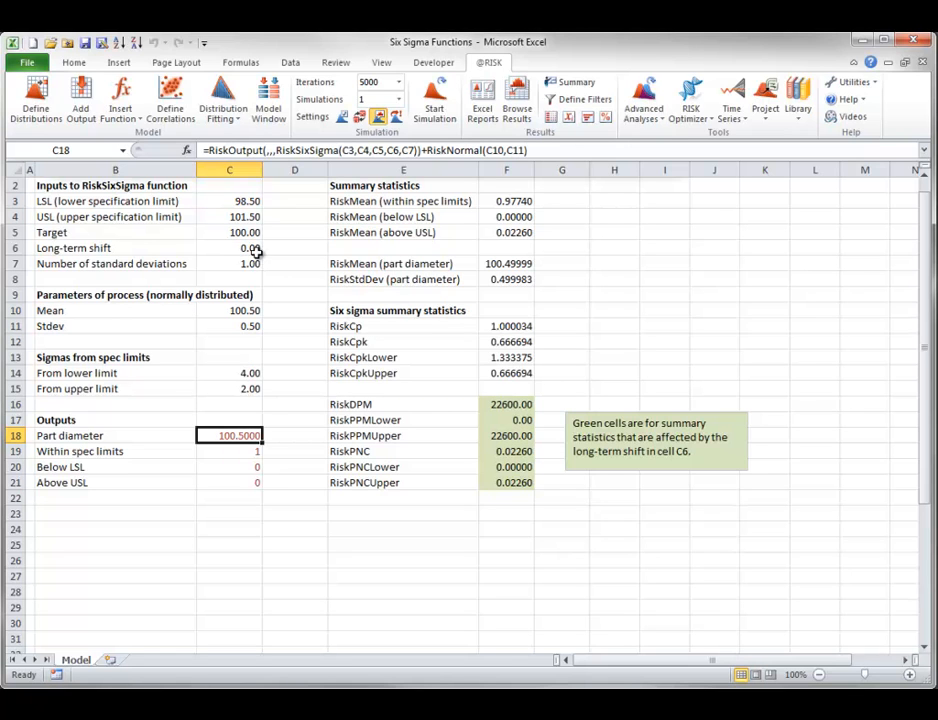
- Set the process mean in C10 to 100 and the standard deviation in C11 to 0.25
{"action": "left_click", "coordinate": [223, 311]}
{"action": "type", "text": "100"}
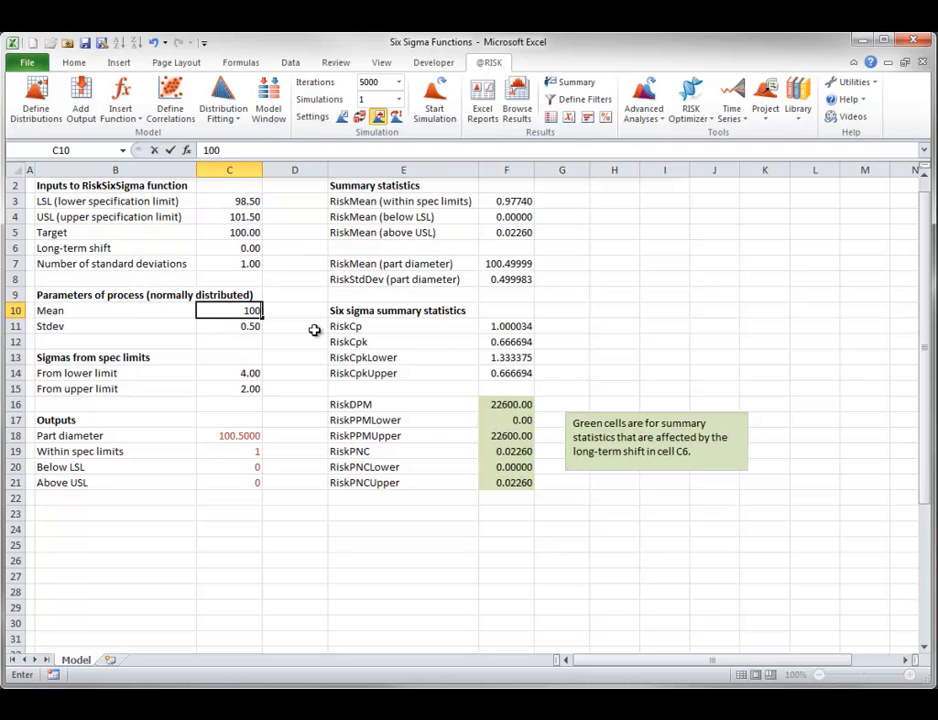
{"action": "left_click", "coordinate": [249, 325]}
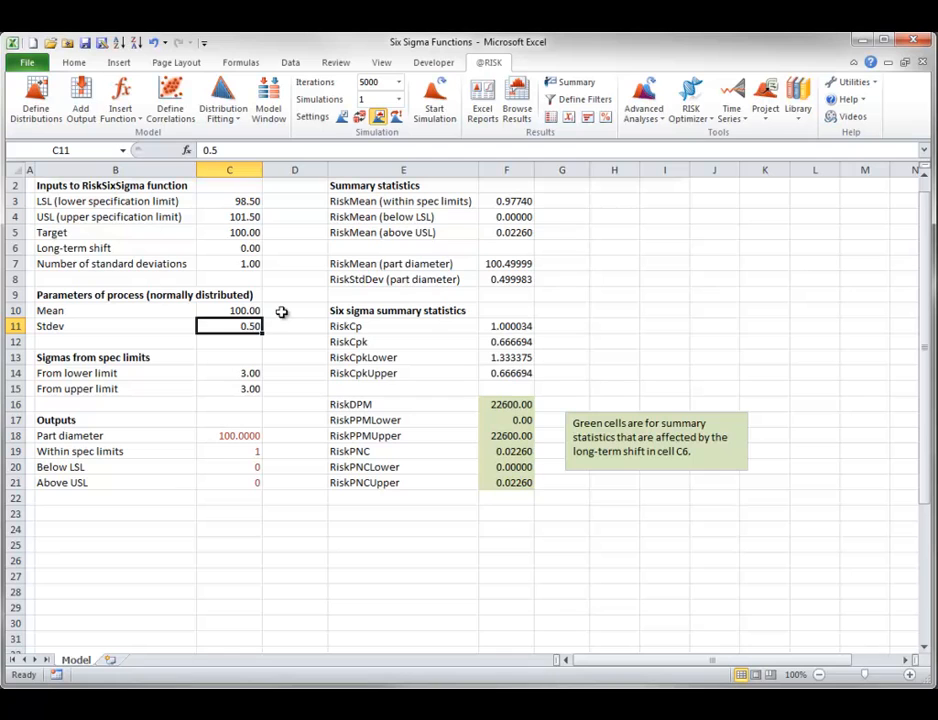
{"action": "type", "text": ".25"}
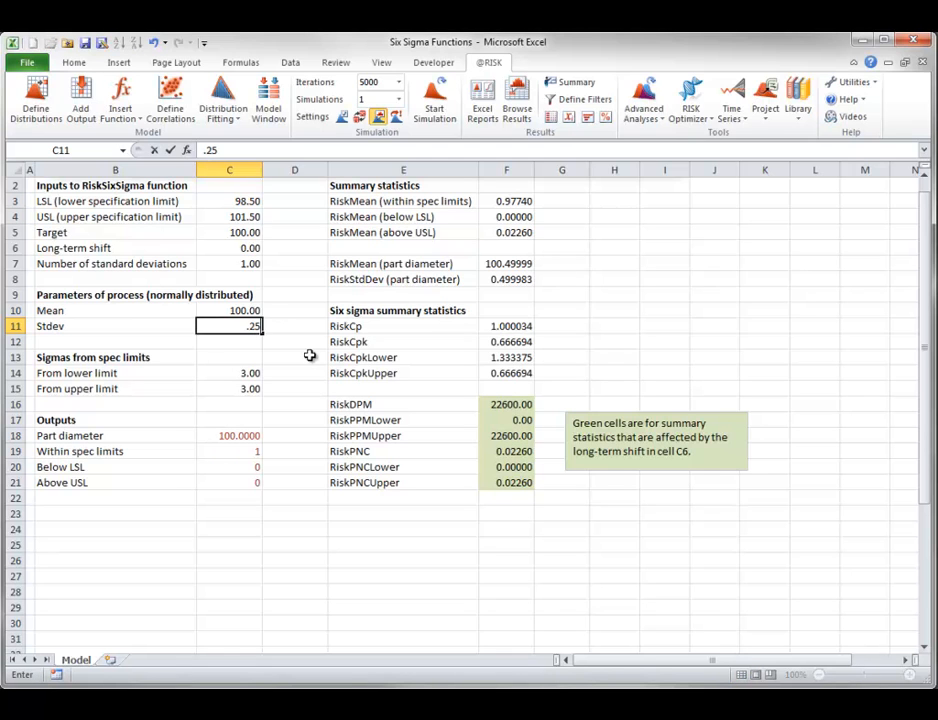
{"action": "left_click", "coordinate": [310, 355]}
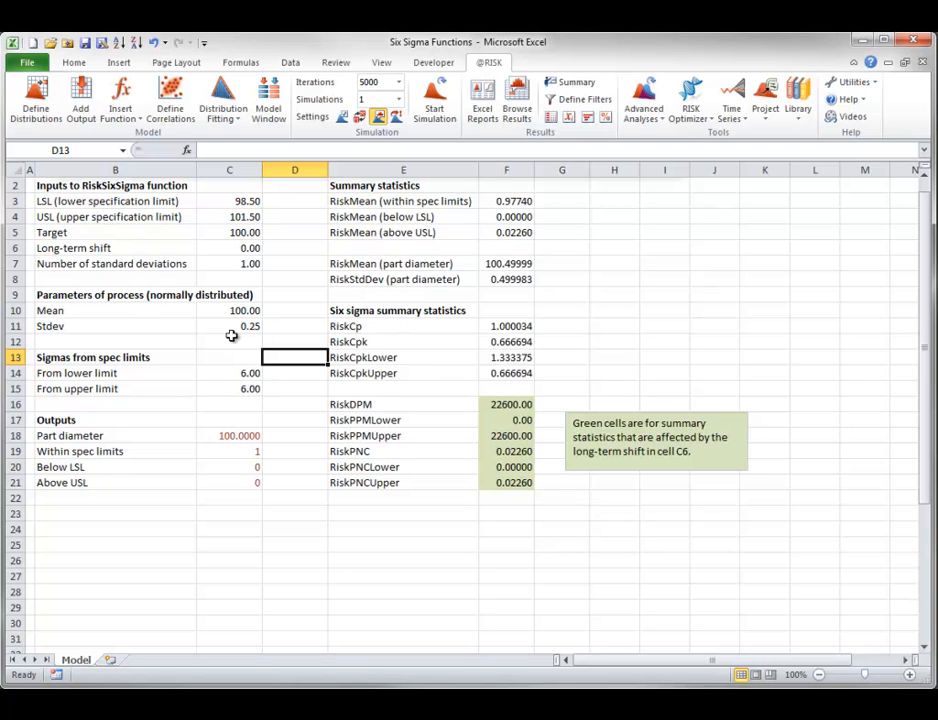
- Set the long-term shift in C6 to 1.5 and rerun the simulation, closing the part diameter graph when done
{"action": "left_click", "coordinate": [244, 247]}
{"action": "type", "text": "1.5"}
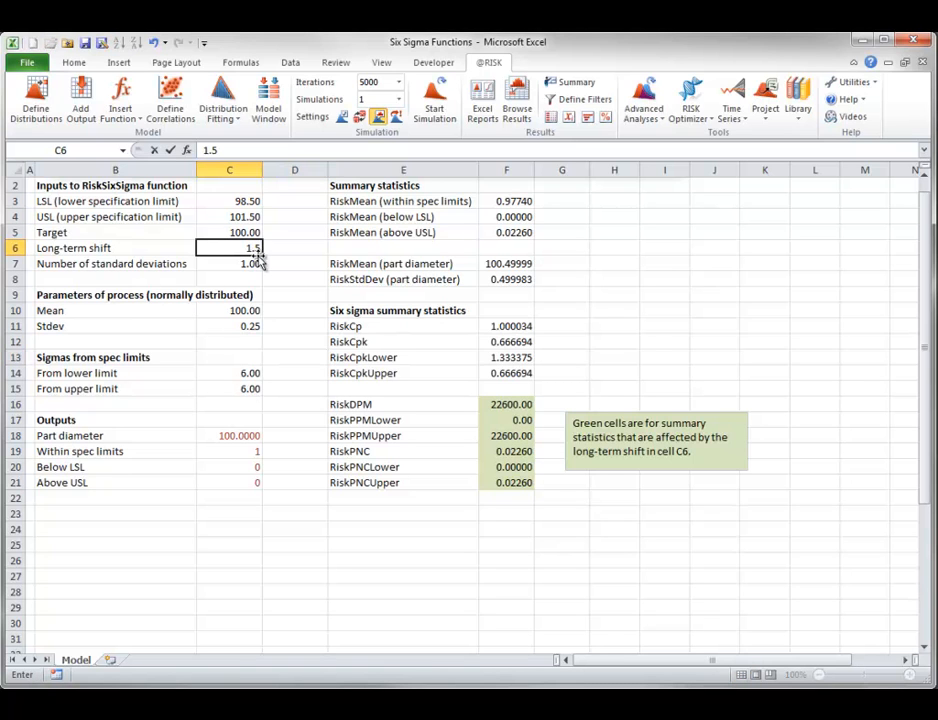
{"action": "key", "text": "Return"}
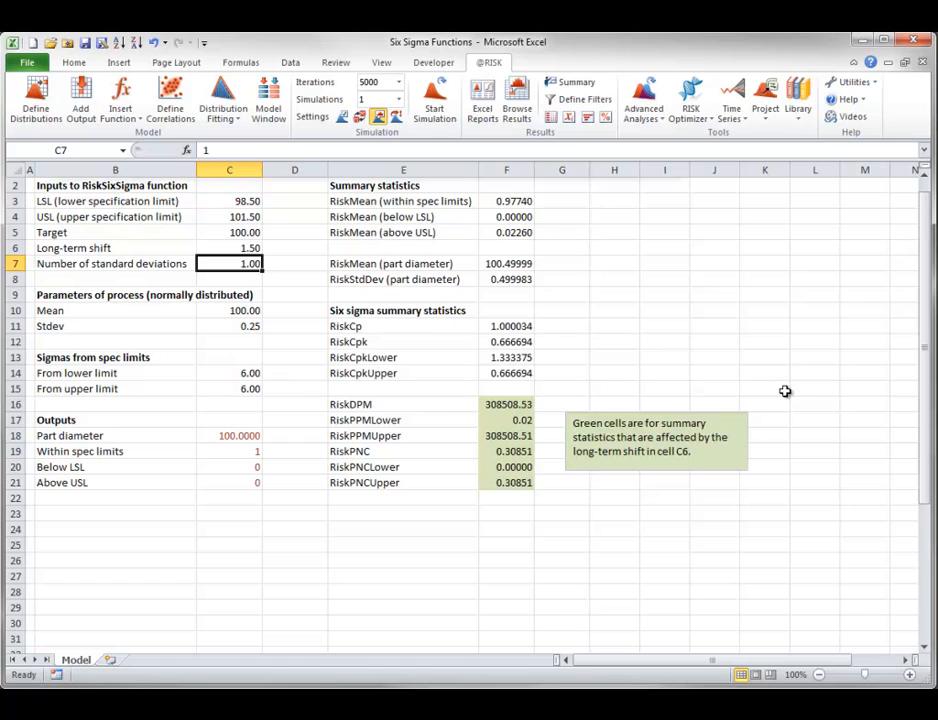
{"action": "left_click", "coordinate": [434, 103]}
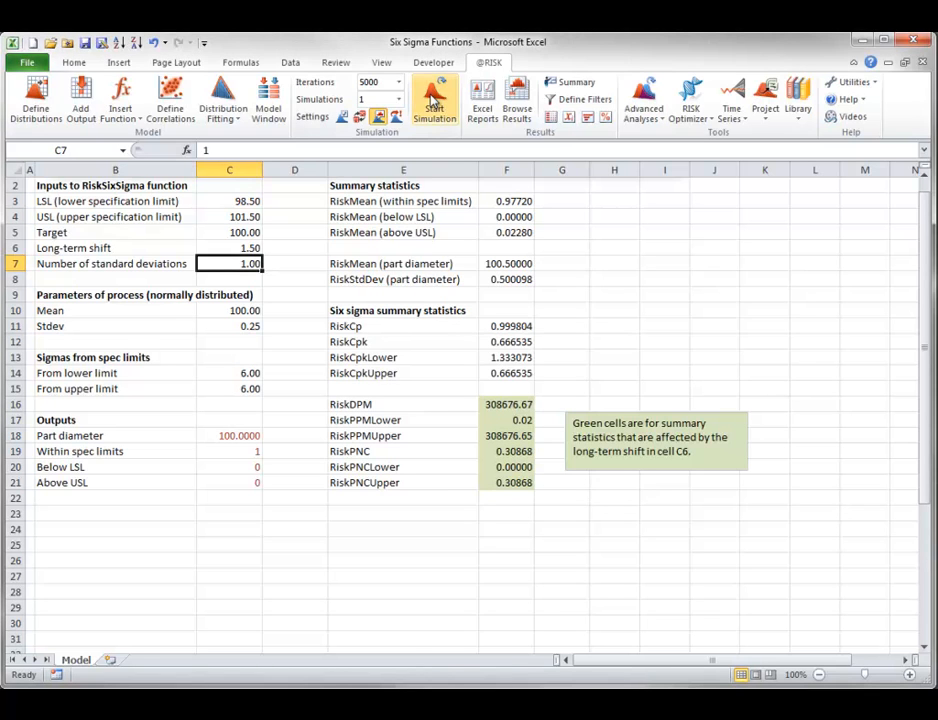
{"action": "left_click", "coordinate": [434, 103]}
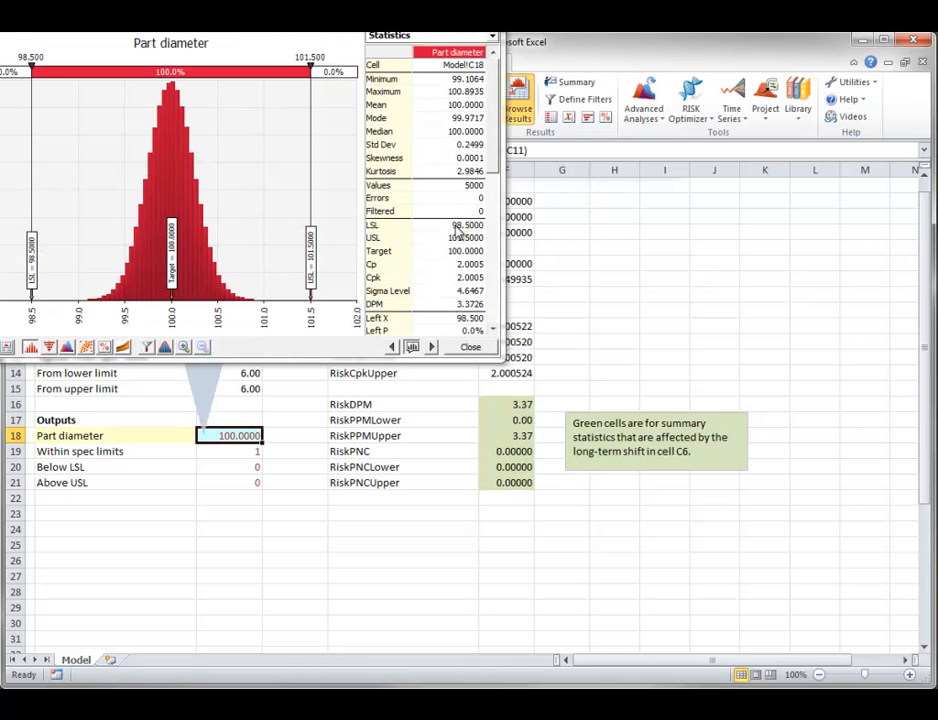
{"action": "left_click", "coordinate": [460, 346]}
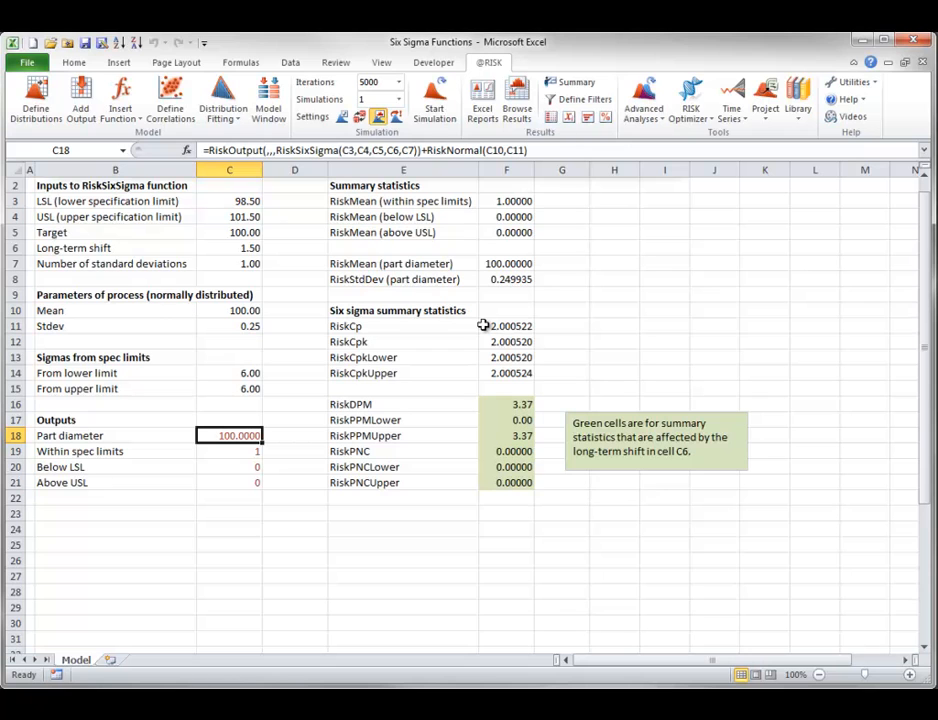